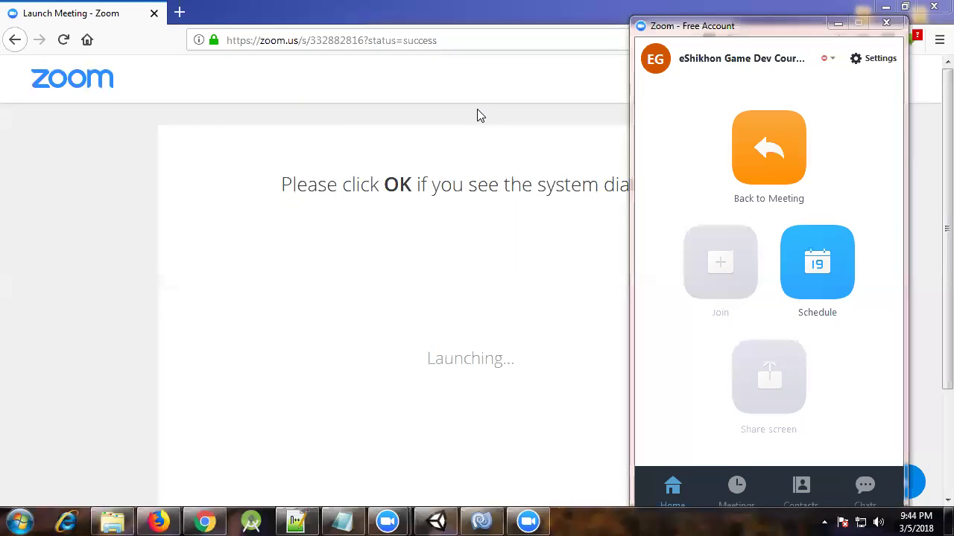
Step: Send the reply 'hm class nissi' in the open Facebook chat
left_click(838, 25)
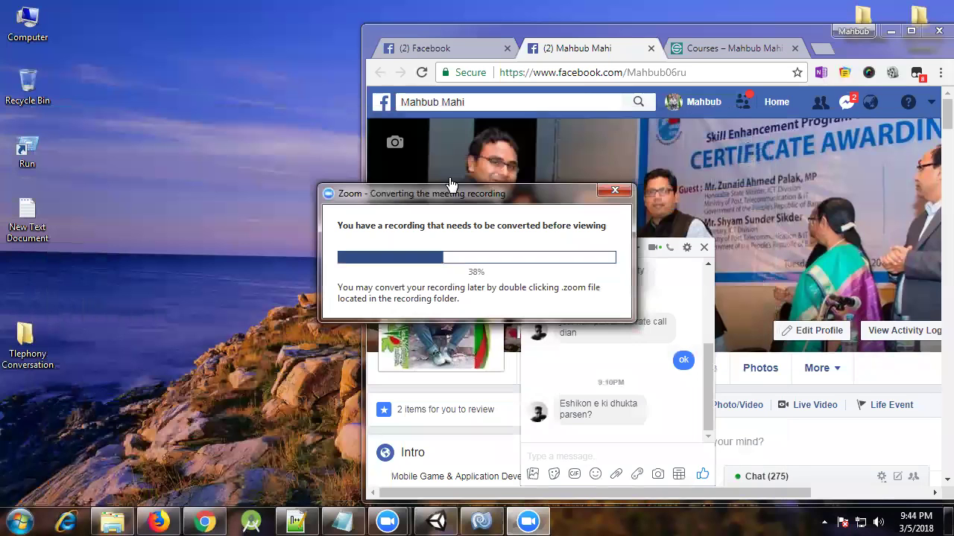
left_click_drag(705, 34, 534, 30)
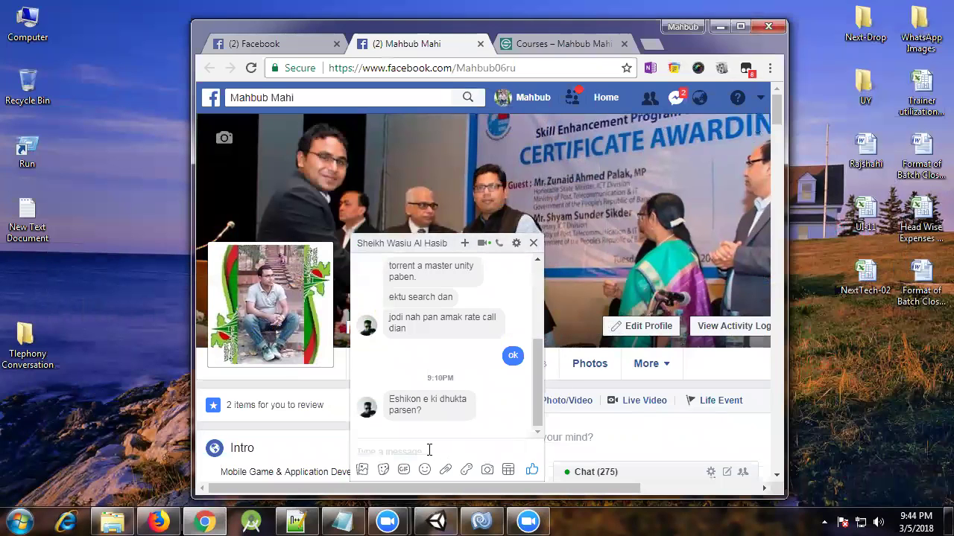
left_click(388, 450)
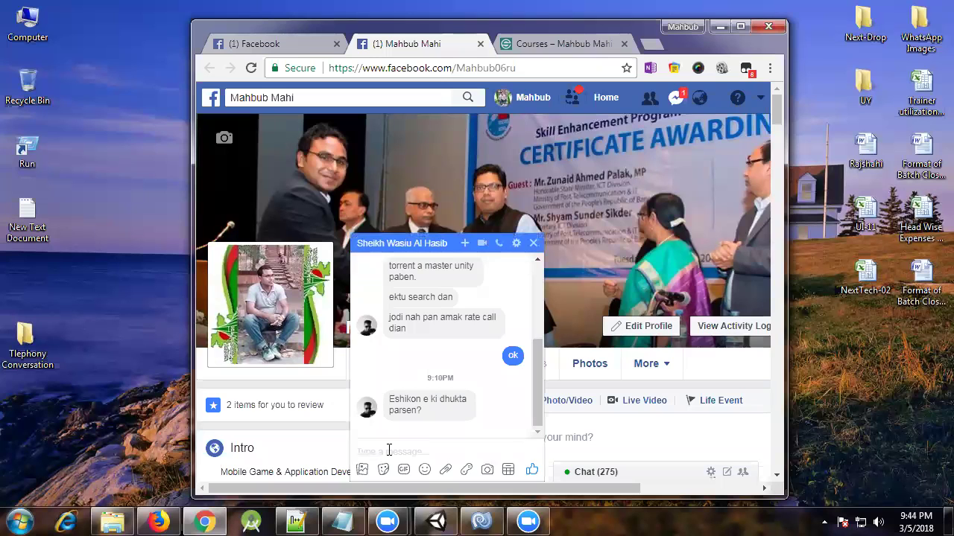
type("hm class nissi")
key("Return")
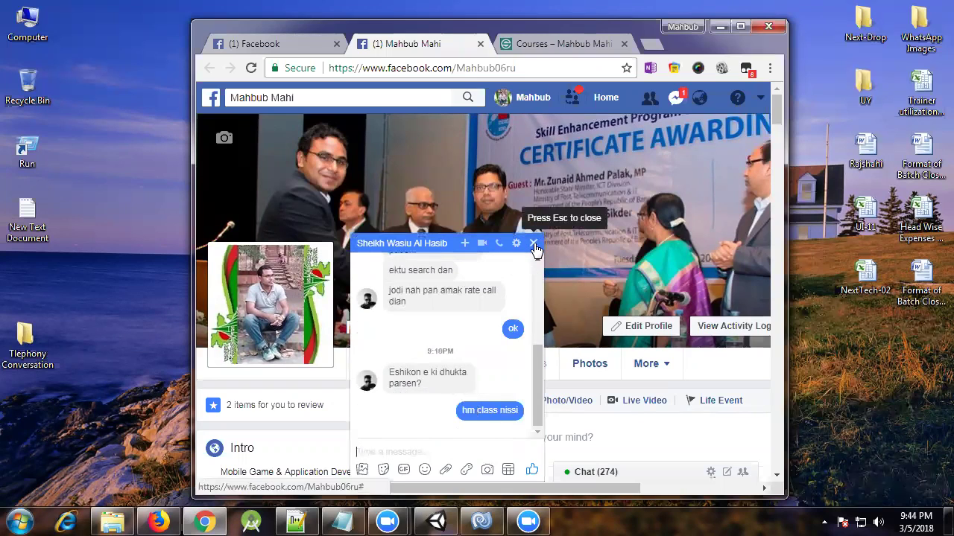
Step: Close the chat conversation and minimize Chrome to reveal the desktop
left_click(534, 244)
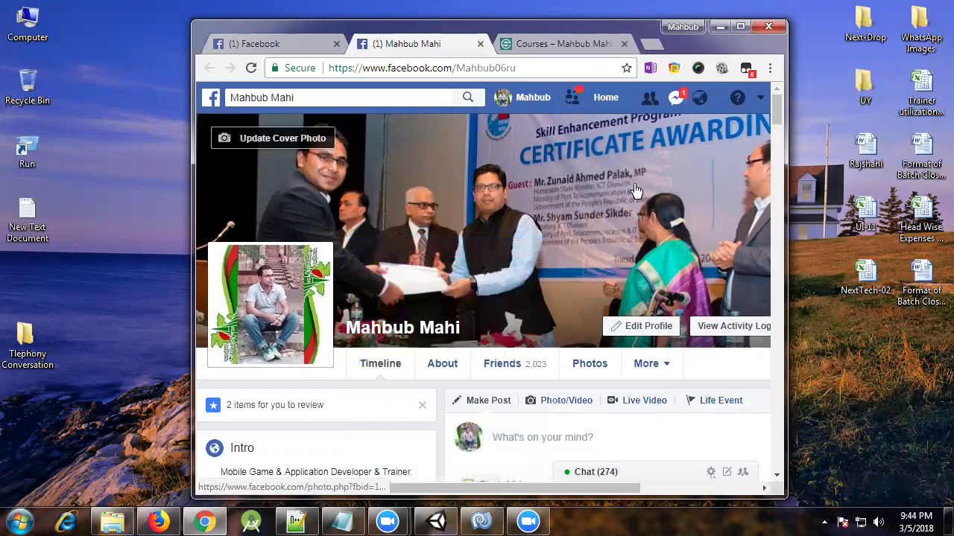
left_click(684, 100)
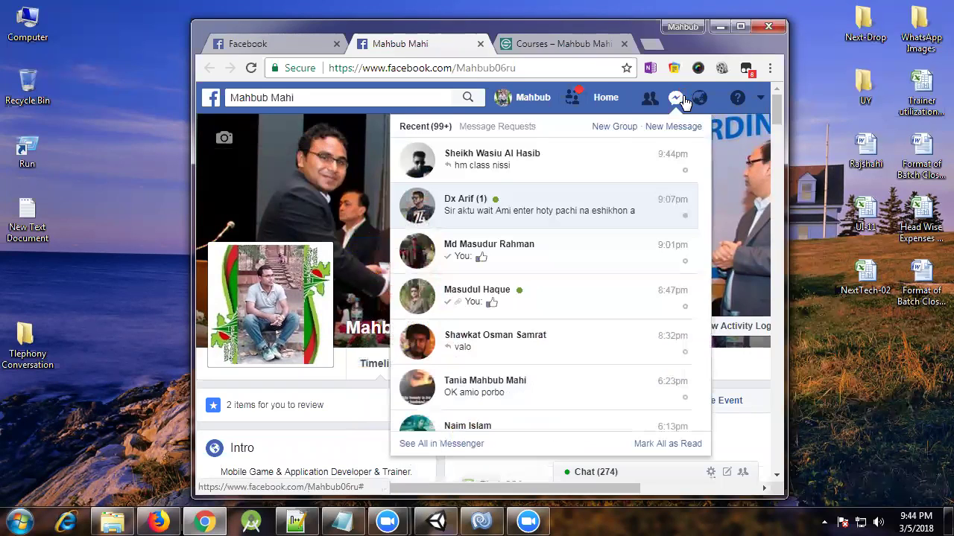
left_click(678, 98)
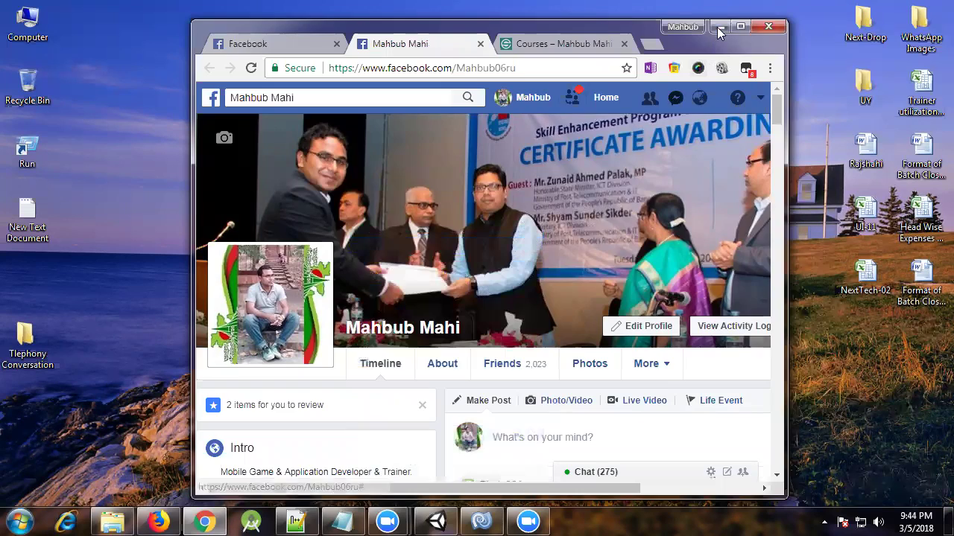
left_click(720, 26)
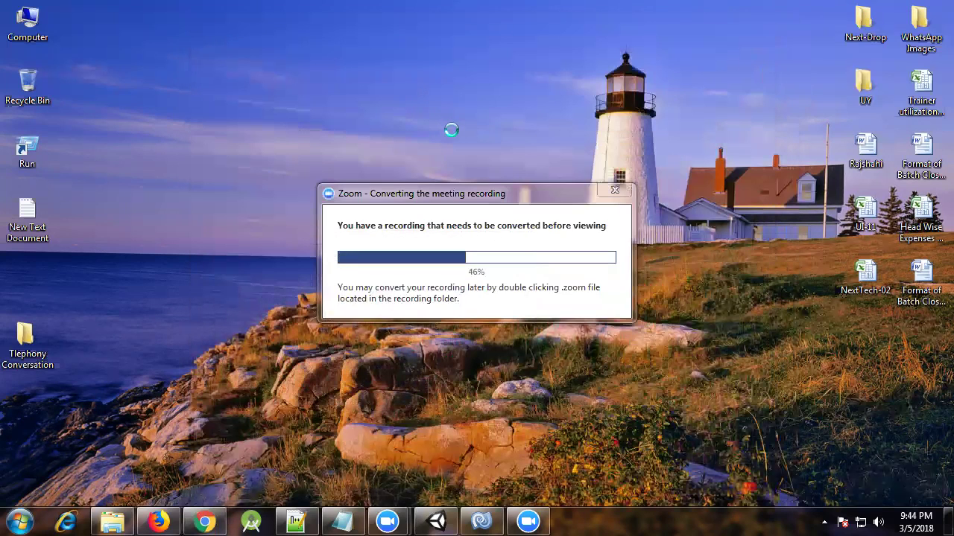
Step: Refresh the desktop several times from its right-click menu
right_click(415, 89)
left_click(453, 131)
right_click(442, 75)
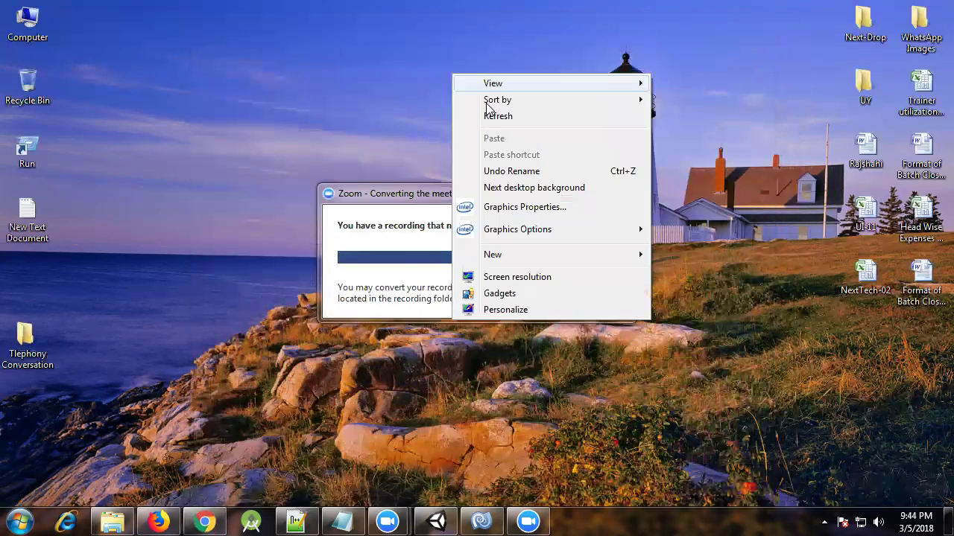
left_click(498, 119)
right_click(470, 85)
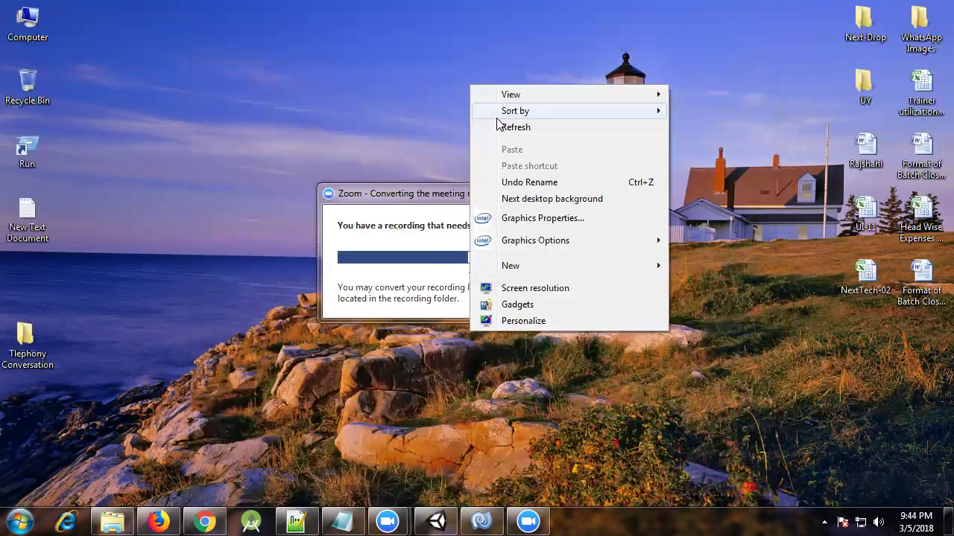
left_click(498, 124)
right_click(471, 97)
left_click(498, 138)
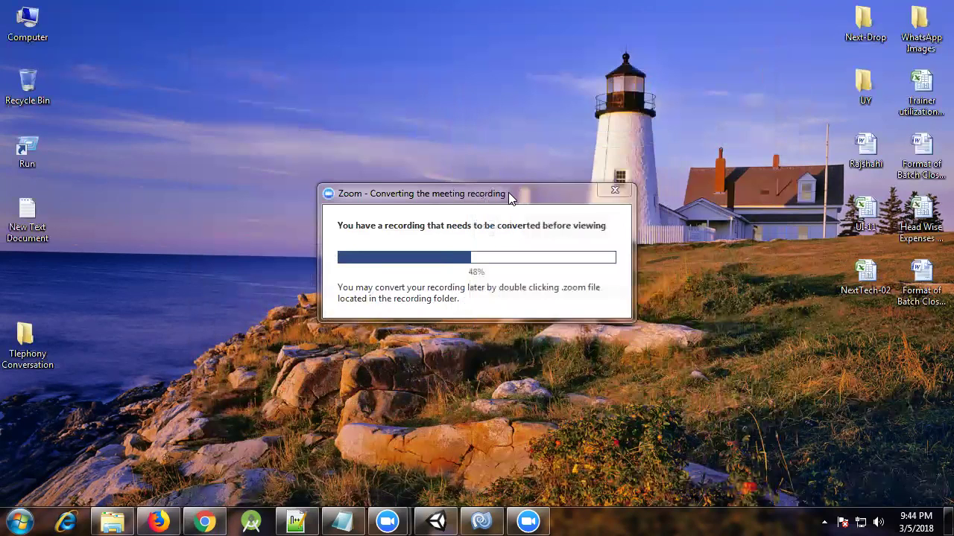
Step: Drag the Zoom conversion window to the lower right, then refresh the desktop again
left_click_drag(509, 192, 881, 344)
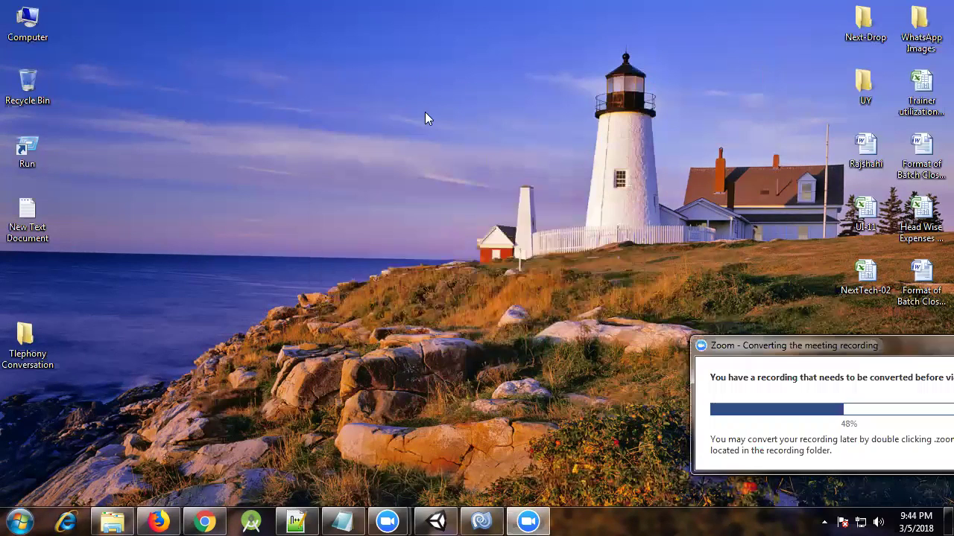
right_click(425, 112)
left_click(462, 155)
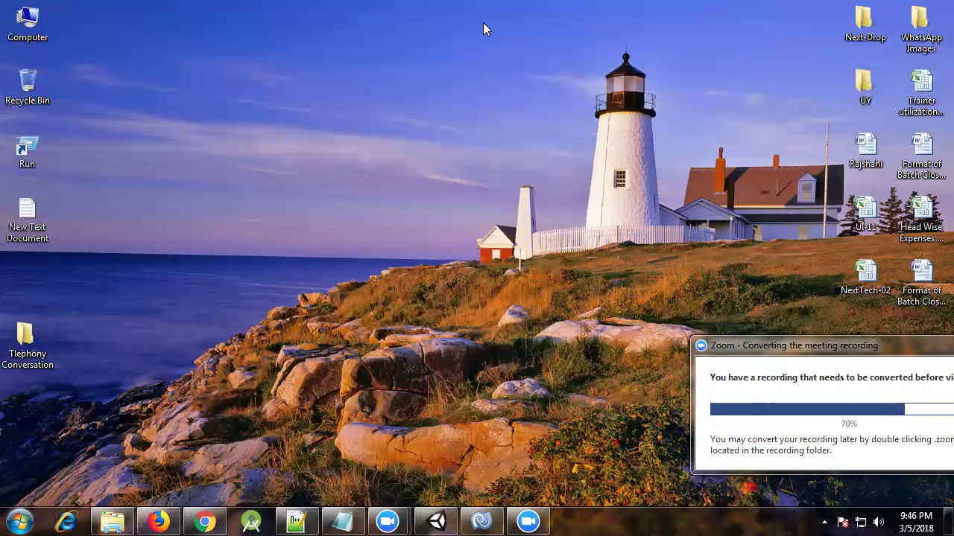
right_click(182, 87)
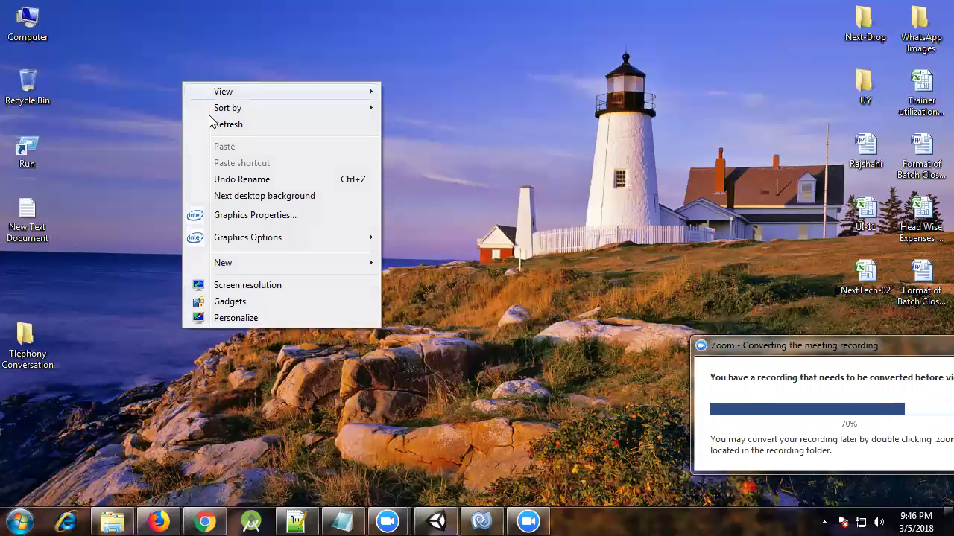
left_click(214, 124)
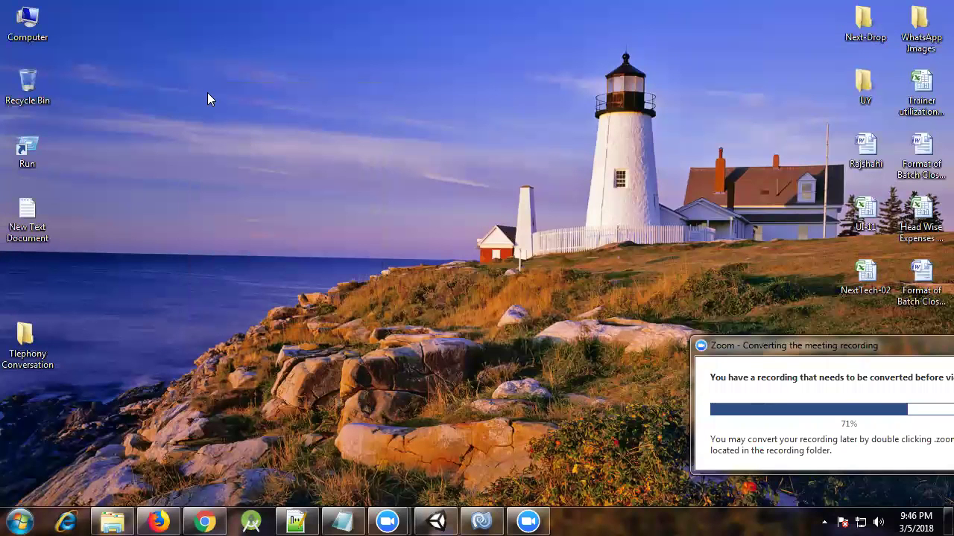
right_click(209, 91)
left_click(258, 131)
right_click(250, 68)
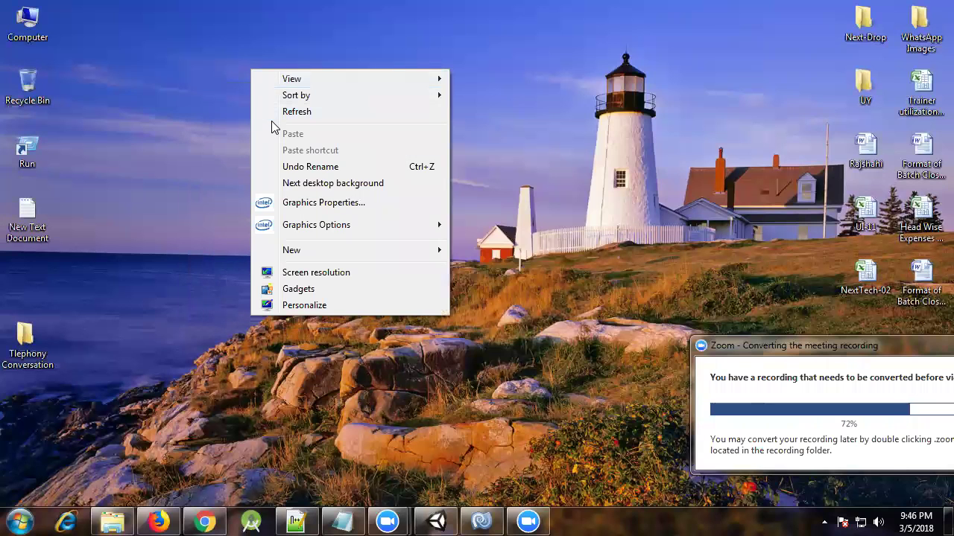
left_click(278, 115)
right_click(227, 76)
left_click(274, 117)
right_click(264, 85)
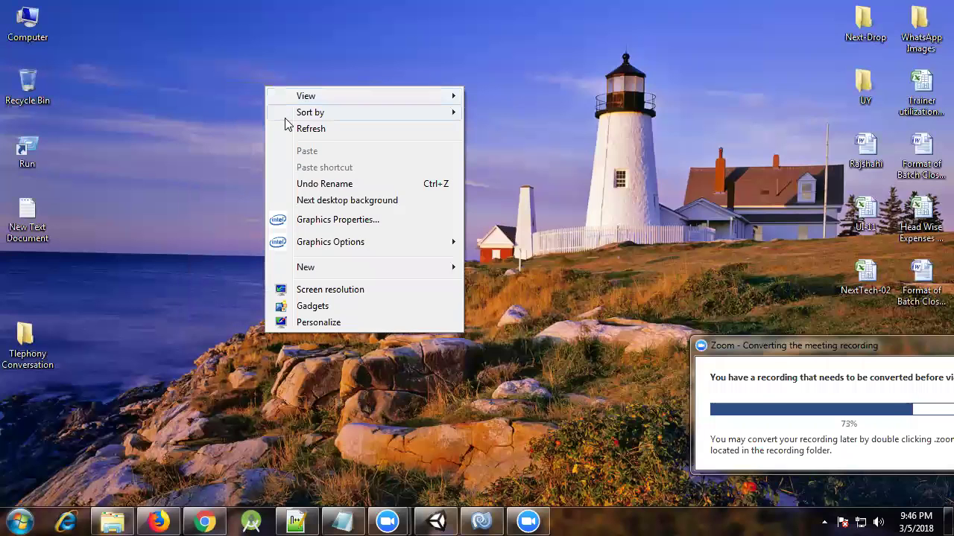
left_click(288, 125)
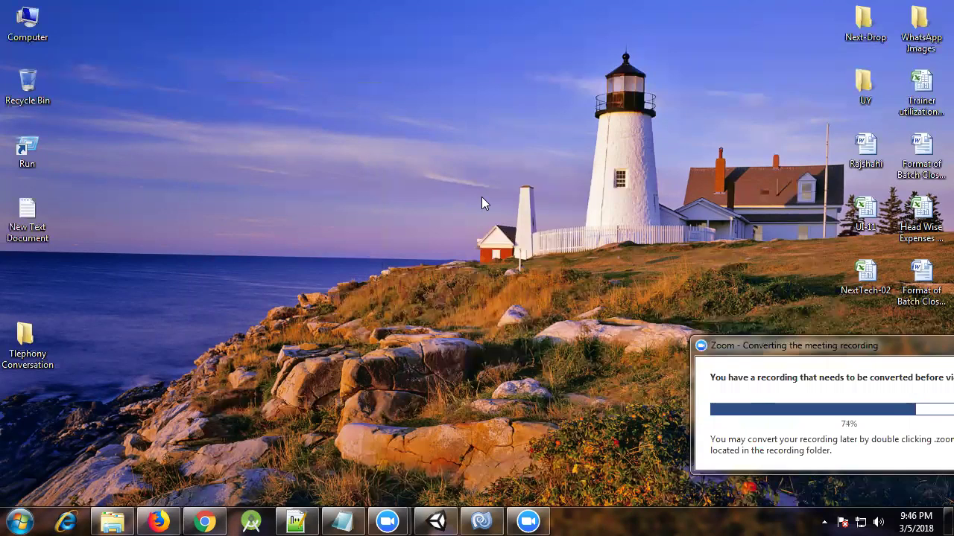
right_click(336, 91)
left_click(377, 134)
right_click(284, 145)
left_click(327, 188)
Step: Bring MyScript.cs forward in MonoDevelop and place the cursor on line 6's speed declaration
left_click(482, 520)
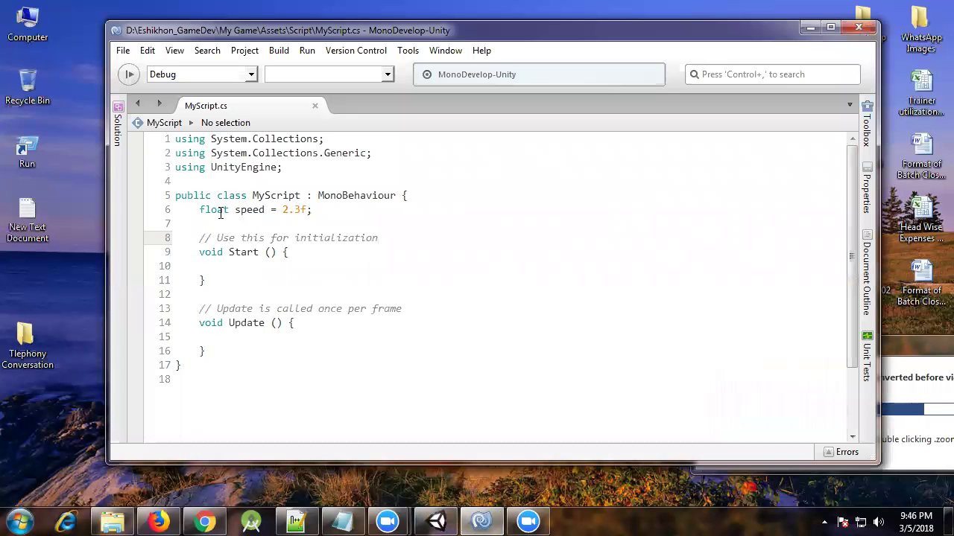
left_click(246, 210)
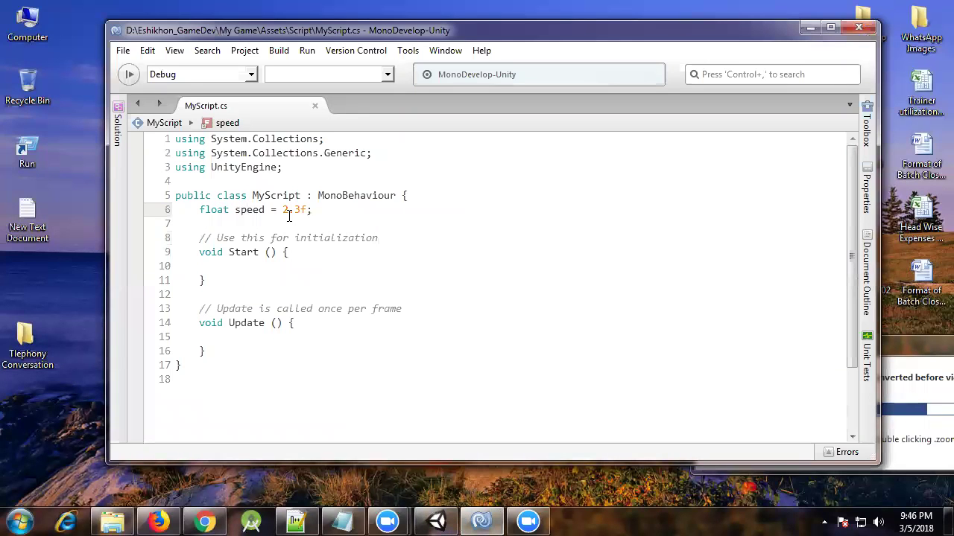
left_click(311, 209)
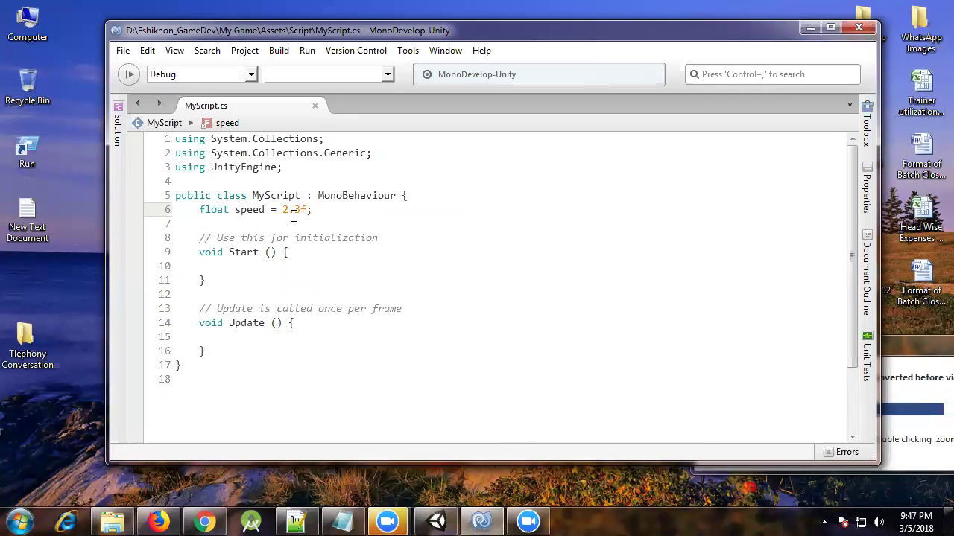
Step: Highlight the 2.3 value and inspect the float type info for speed
left_click_drag(281, 209, 299, 209)
left_click(284, 222)
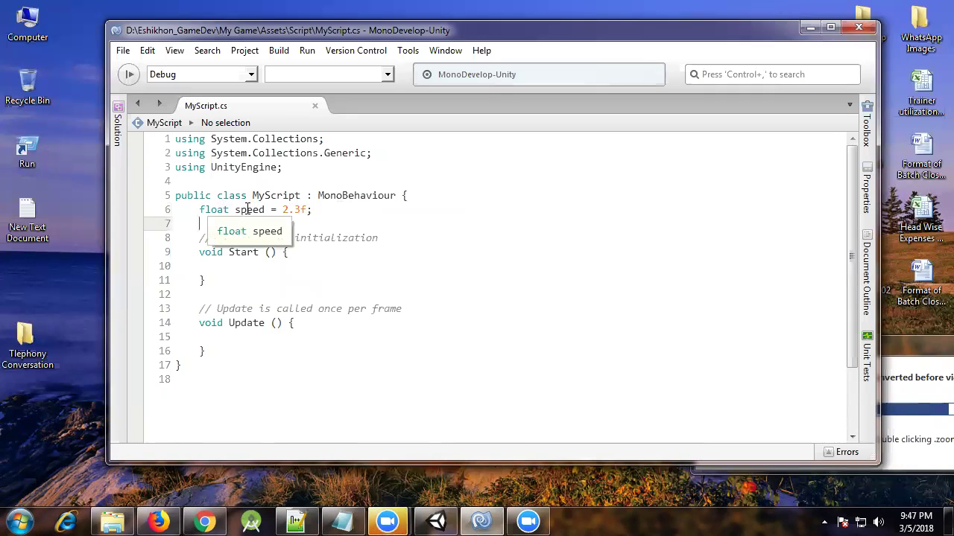
left_click(239, 210)
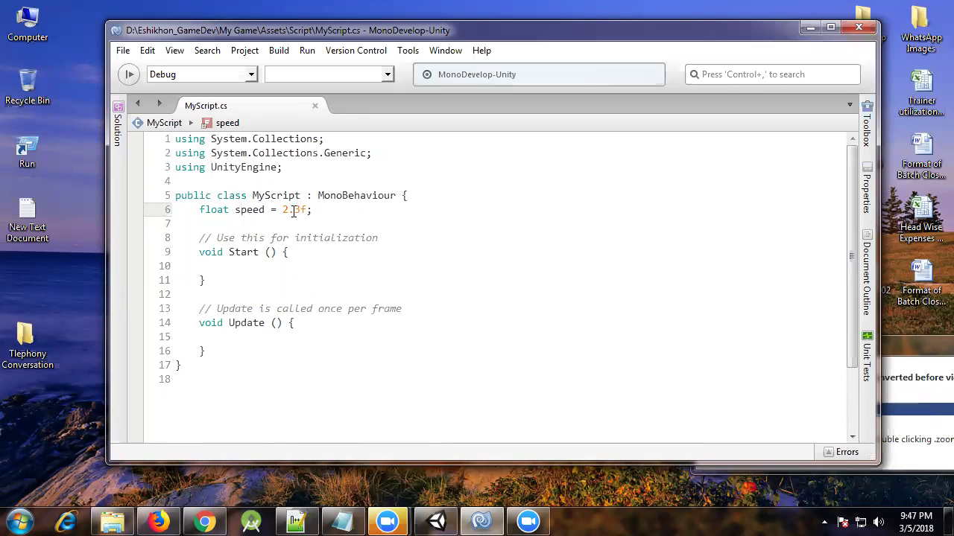
mouse_move(295, 207)
mouse_move(217, 212)
Step: Start line 7 with the type double, checking the UTuts.cs reference
key("Return")
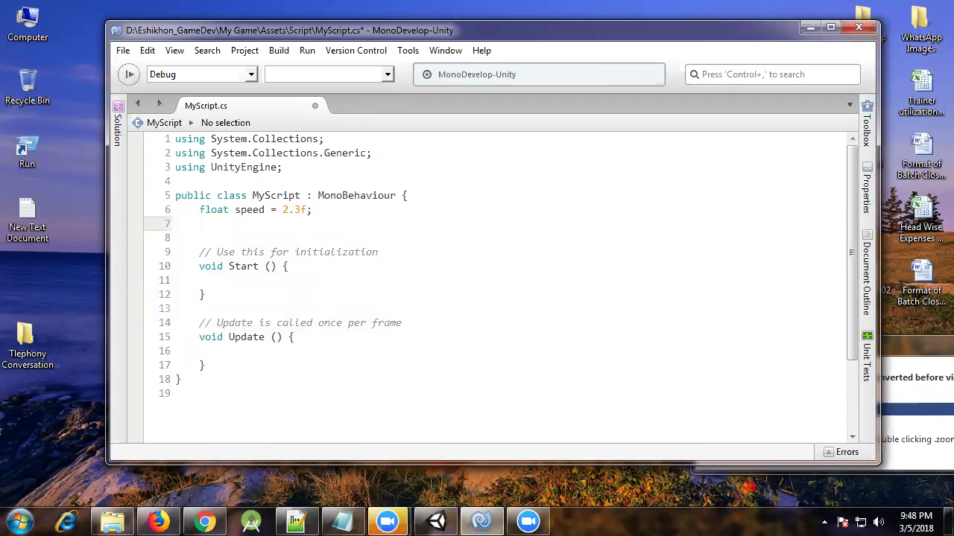
type("double")
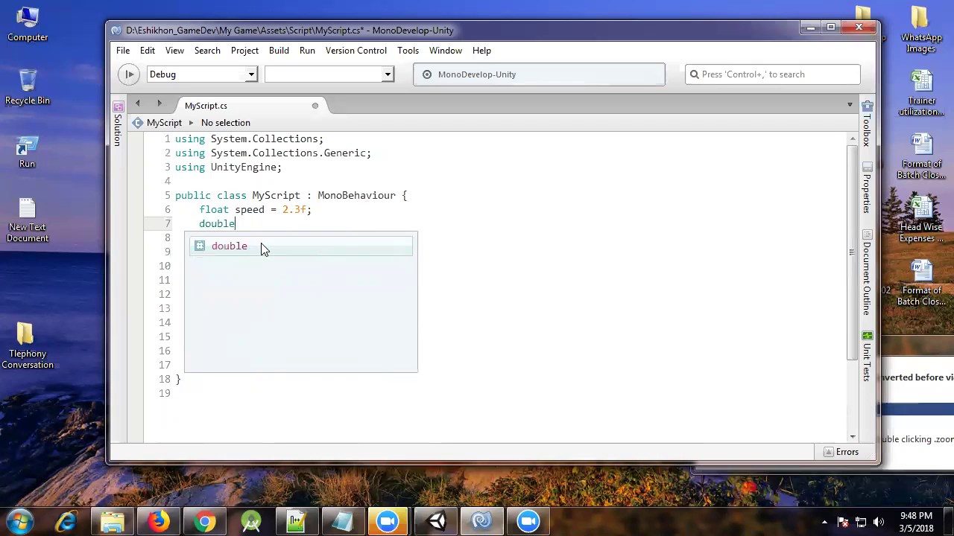
left_click(257, 242)
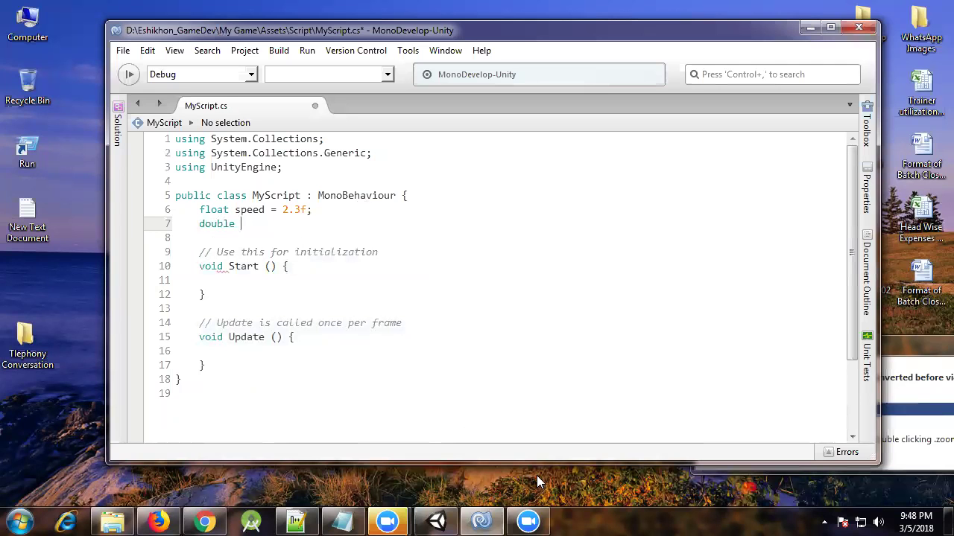
key("alt+Tab")
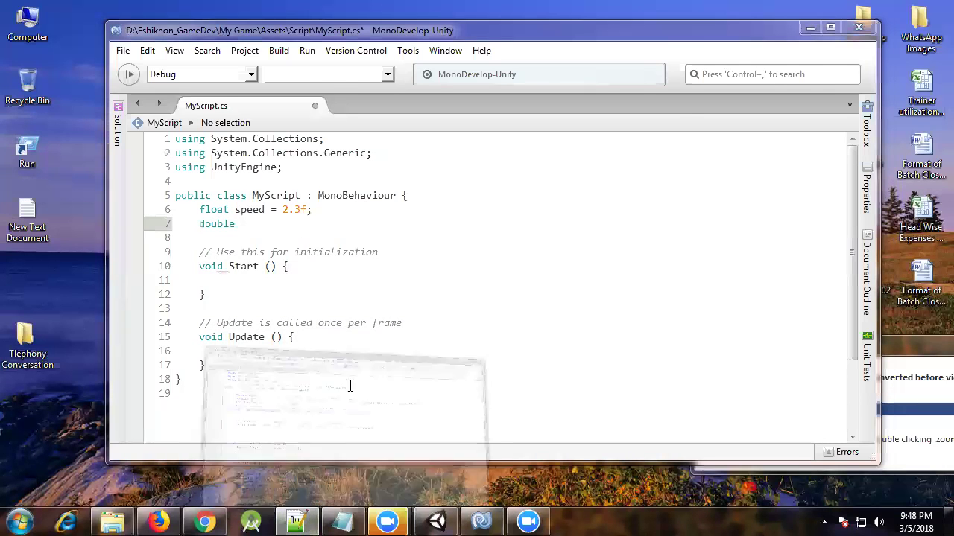
left_click(161, 167)
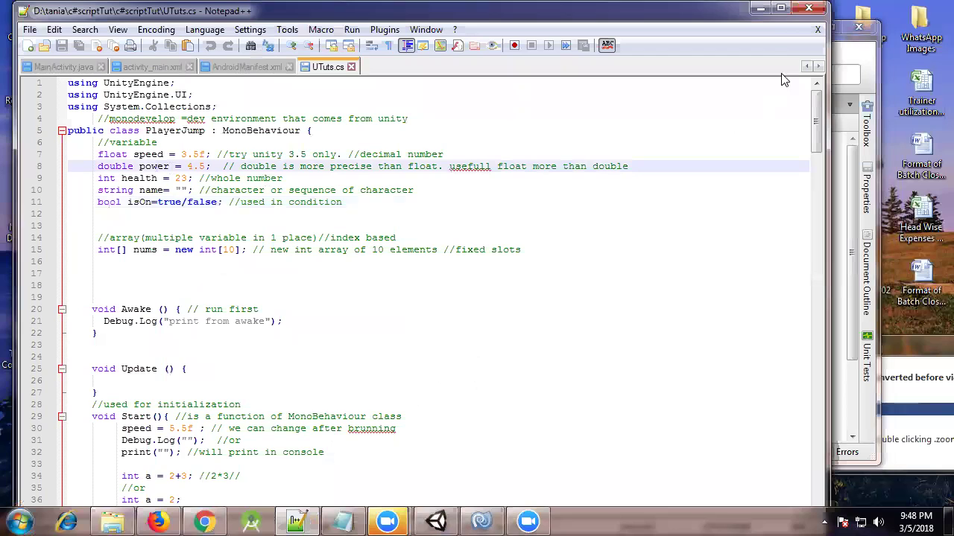
left_click(766, 10)
Step: Complete the line as power = 4.5d; and save MyScript.cs
type("power")
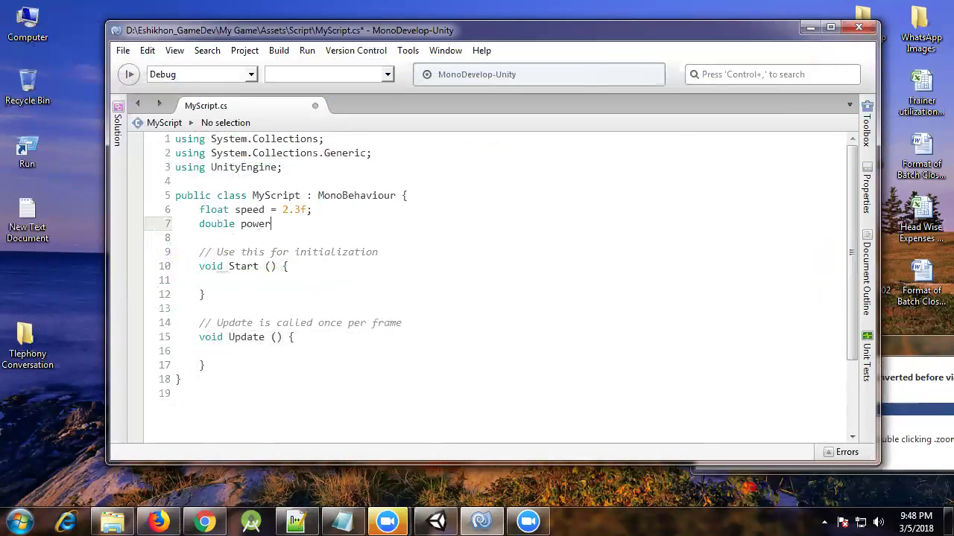
type(" = ")
type("4")
type(".5")
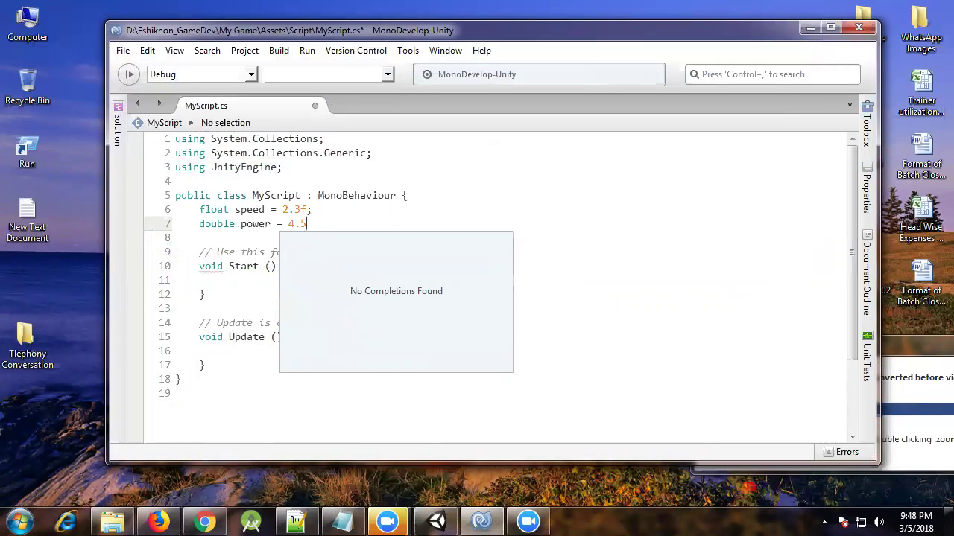
type(";")
left_click(251, 227)
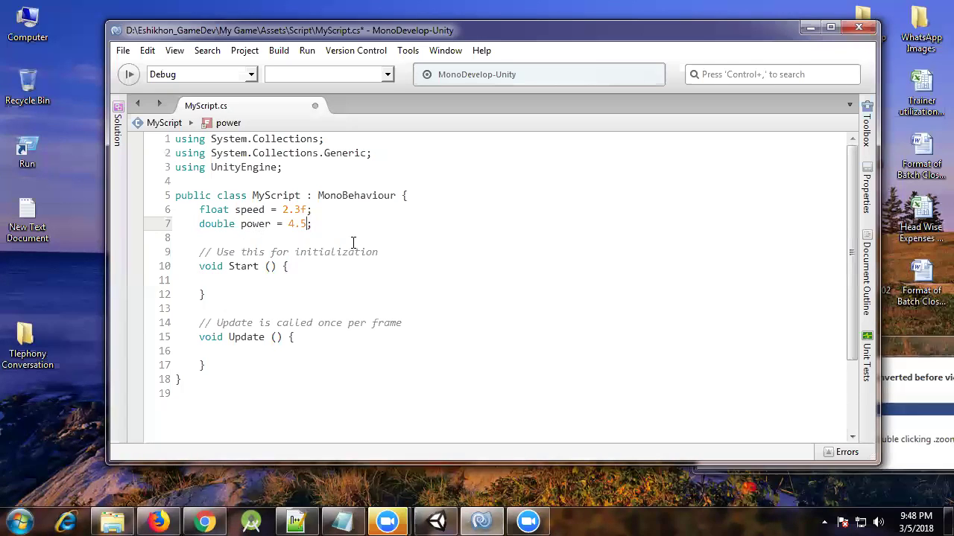
type("d")
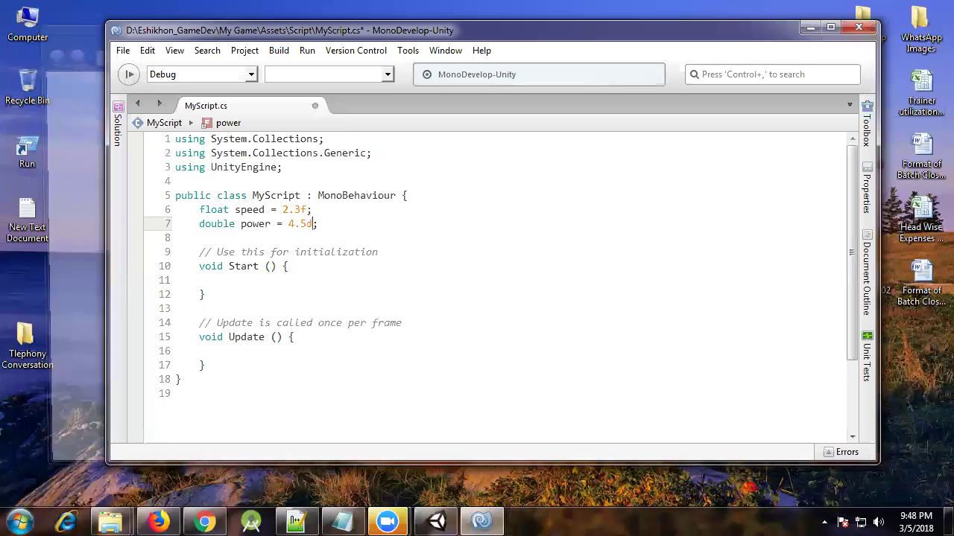
key("ctrl+s")
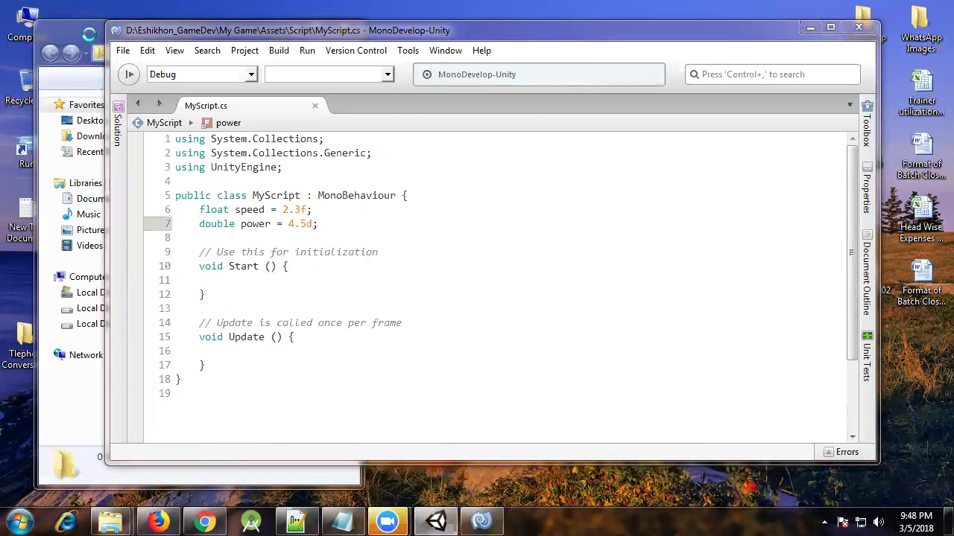
Step: Switch to Unity and open MyScript.cs from the power field's CS0414 warning
mouse_move(436, 522)
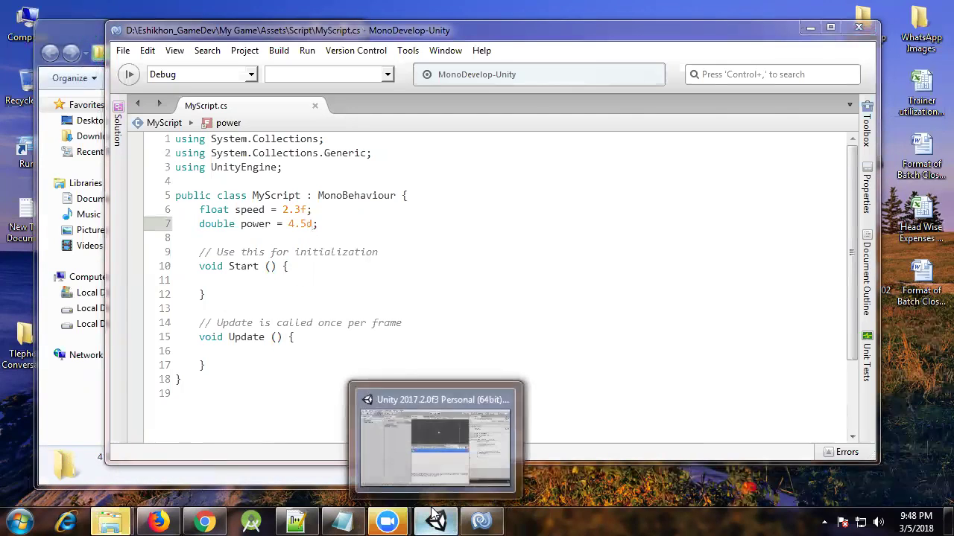
left_click(463, 411)
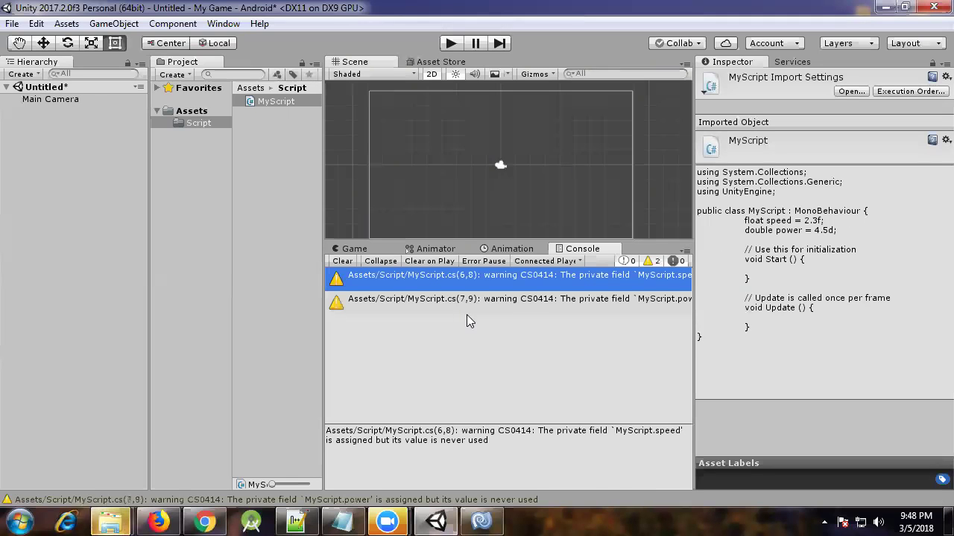
double_click(519, 306)
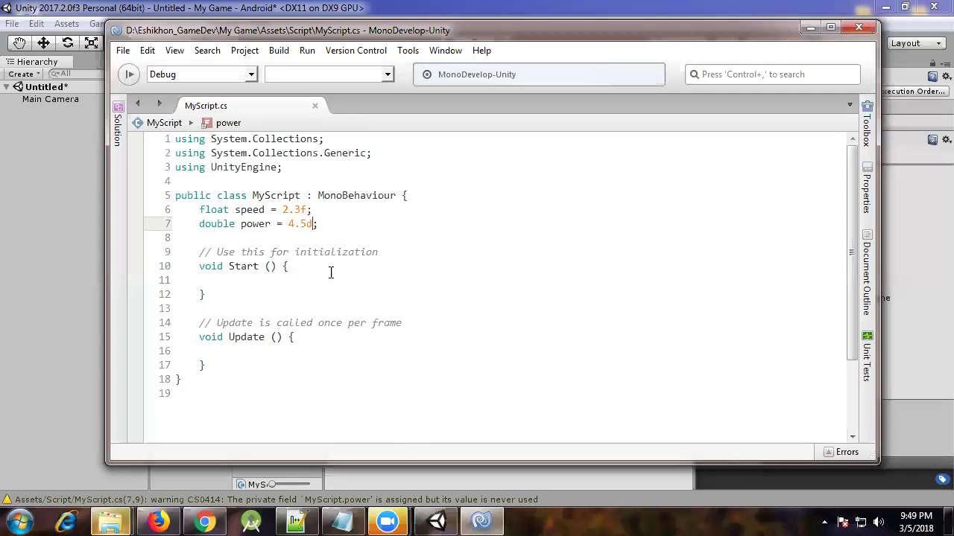
Step: Delete the d suffix so line 7 reads double power = 4.5; and save
left_click(297, 522)
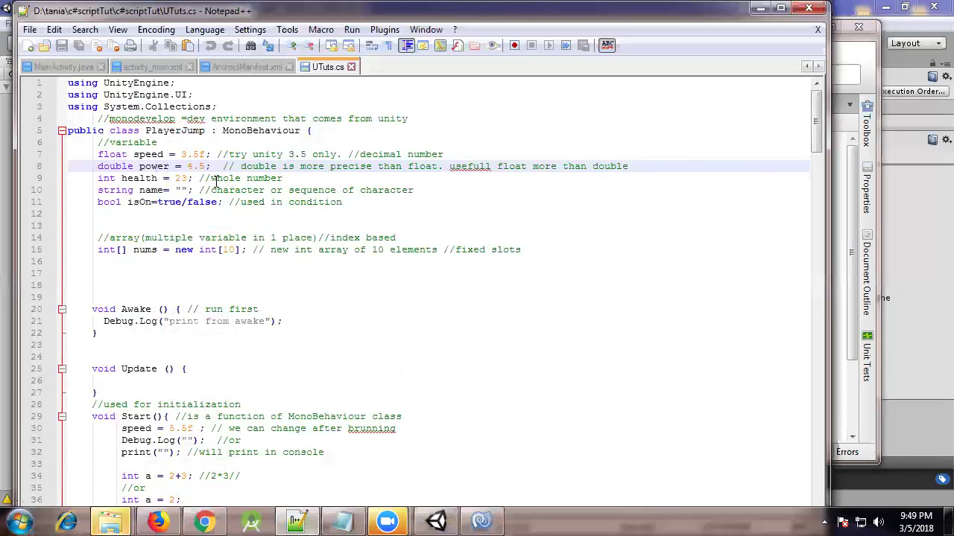
left_click(761, 9)
key("BackSpace")
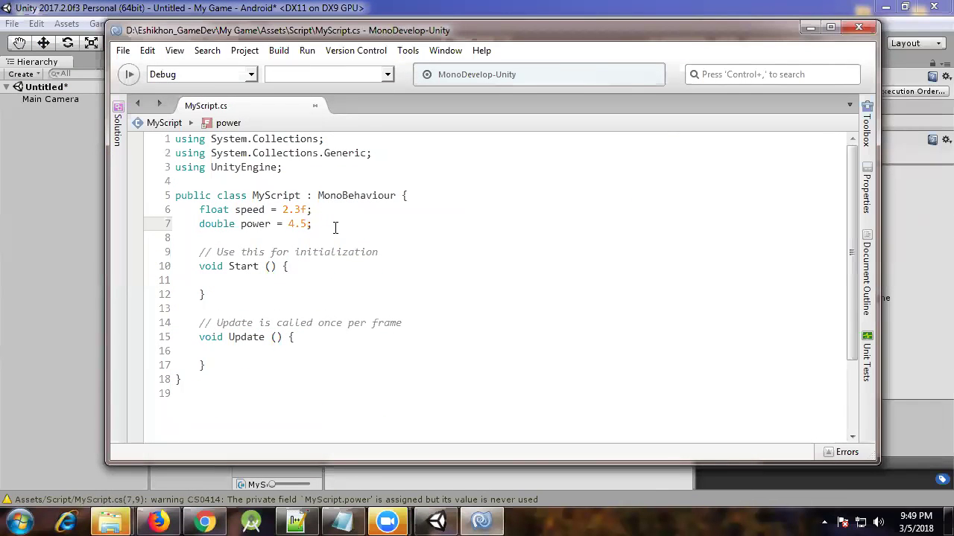
key("ctrl+s")
key("Left")
key("Left")
left_click(332, 226)
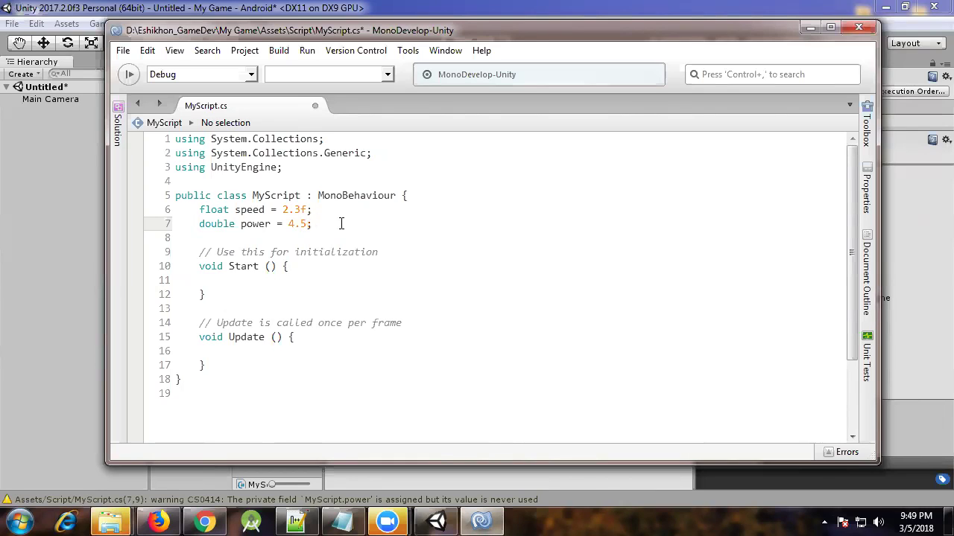
left_click(333, 210)
left_click(332, 228)
key("ctrl+s")
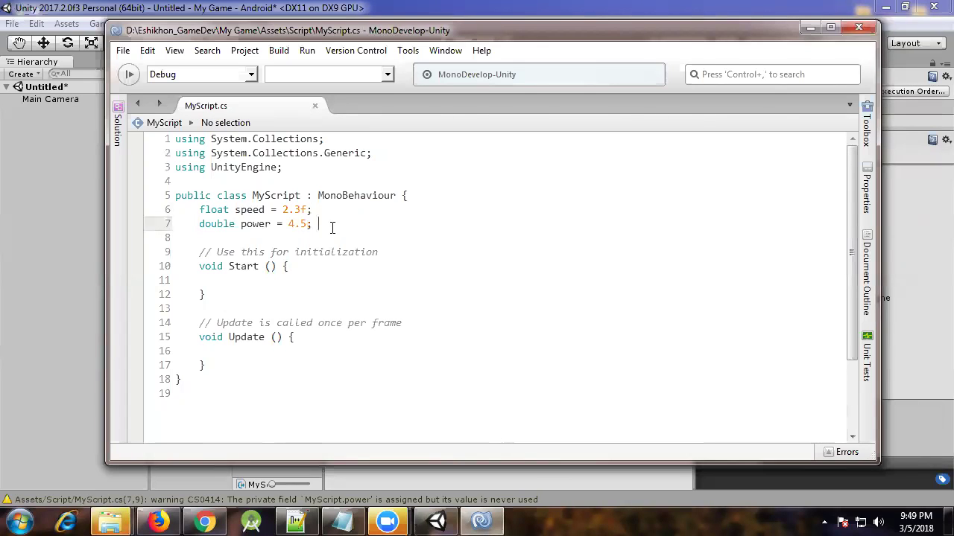
Step: Write int health = 10; on line 8, consulting the UTuts.cs reference, and save
key("Return")
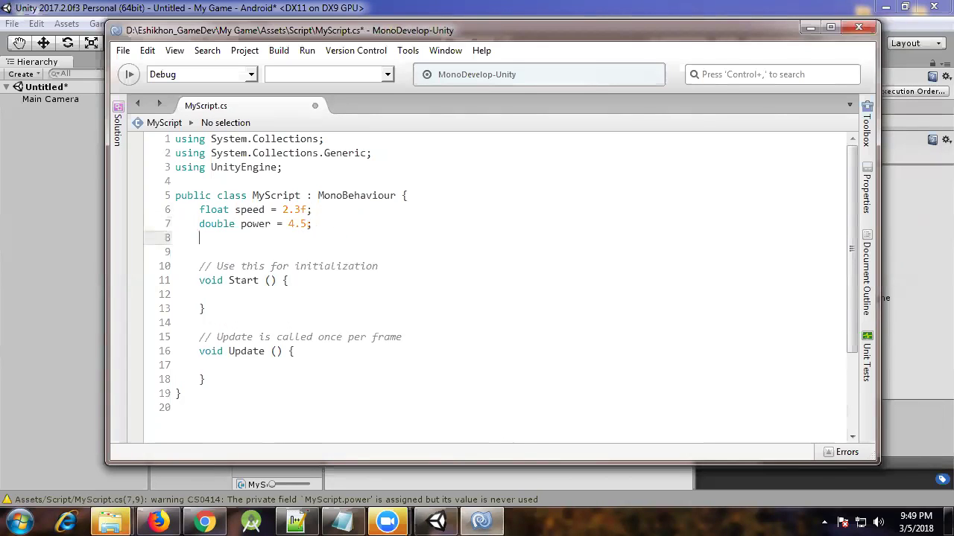
left_click(306, 521)
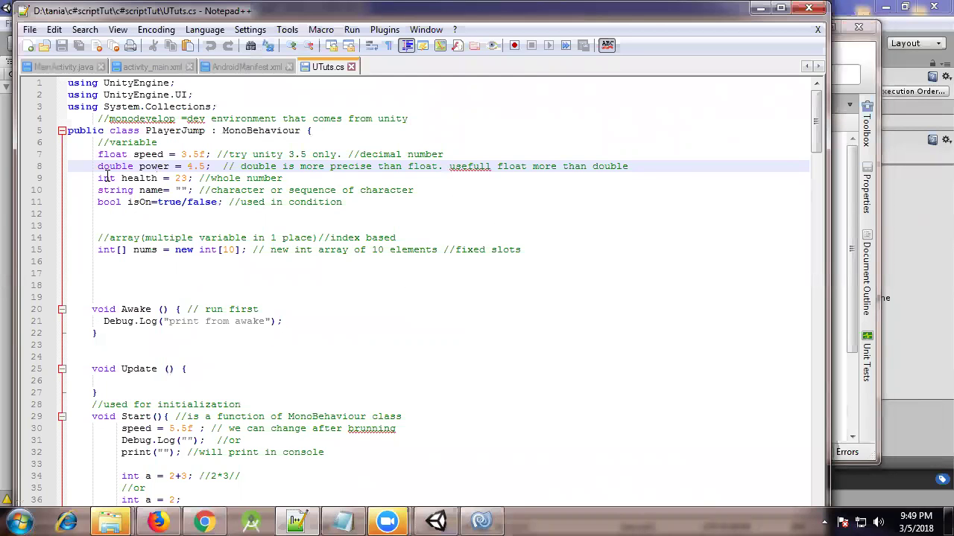
left_click(760, 8)
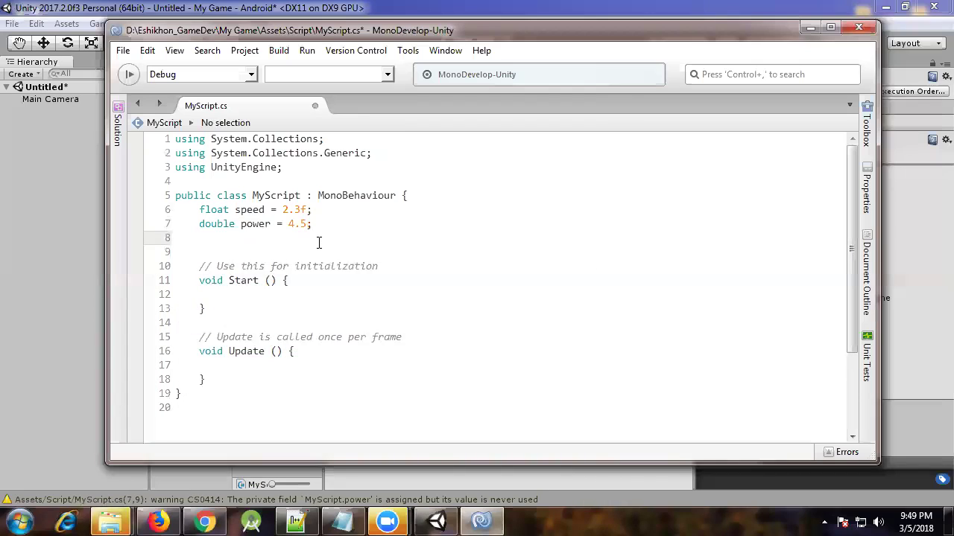
type("int")
left_click(296, 521)
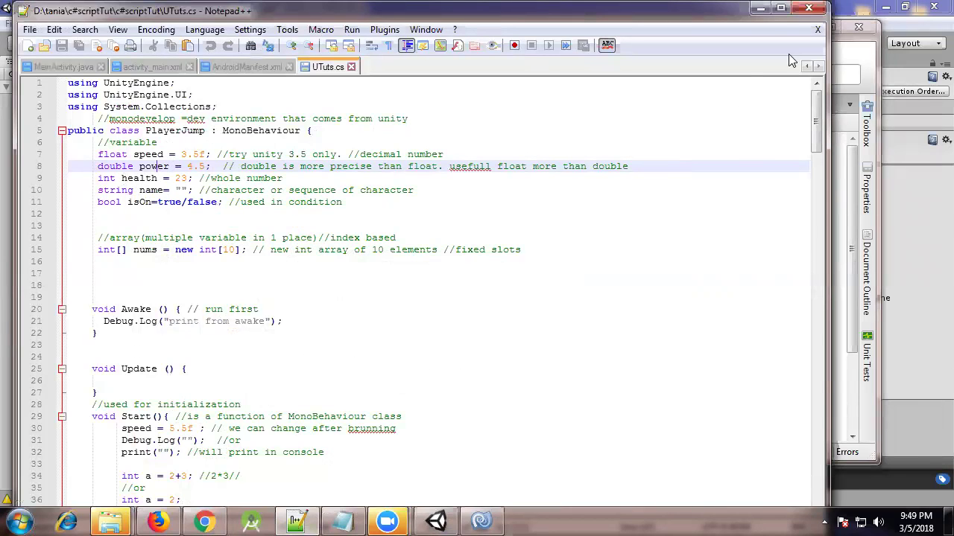
left_click(760, 7)
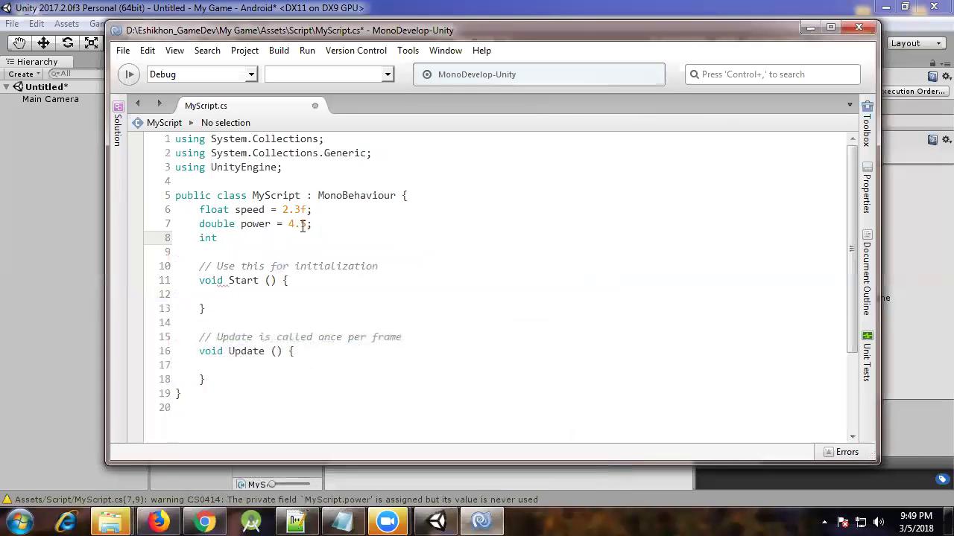
type("heal")
type("th = ")
type("10;")
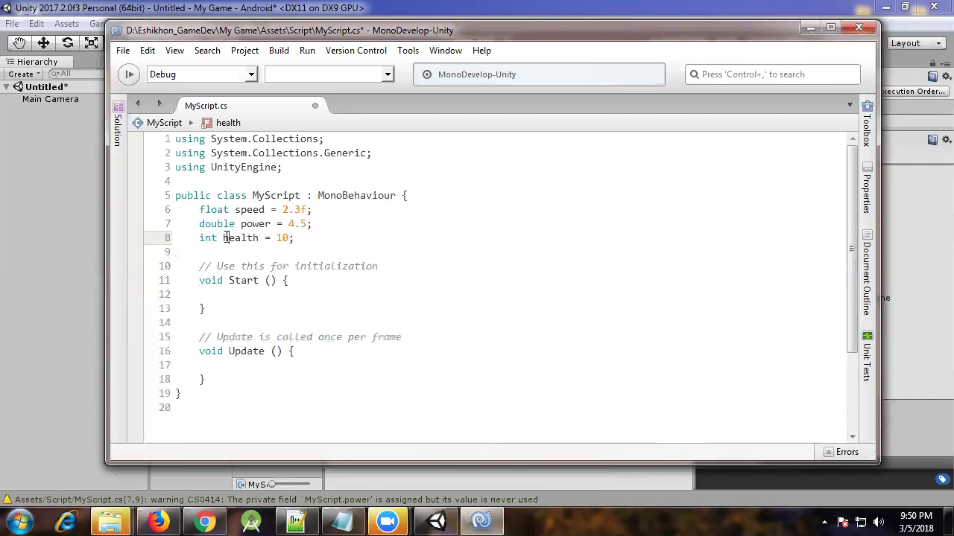
left_click(241, 238)
key("ctrl+s")
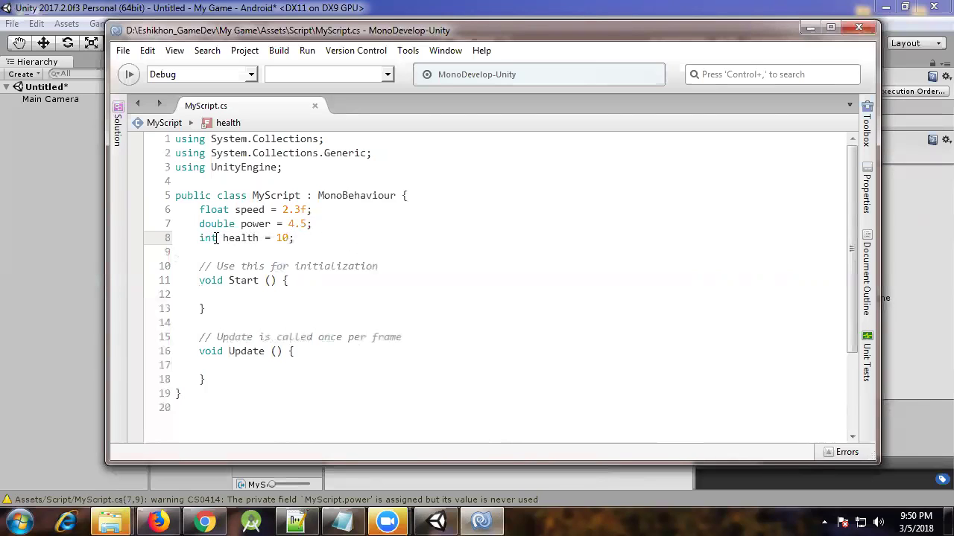
mouse_move(216, 238)
Step: Add a string name field on line 9 with placeholder text 'Any thing we can write'
left_click(296, 522)
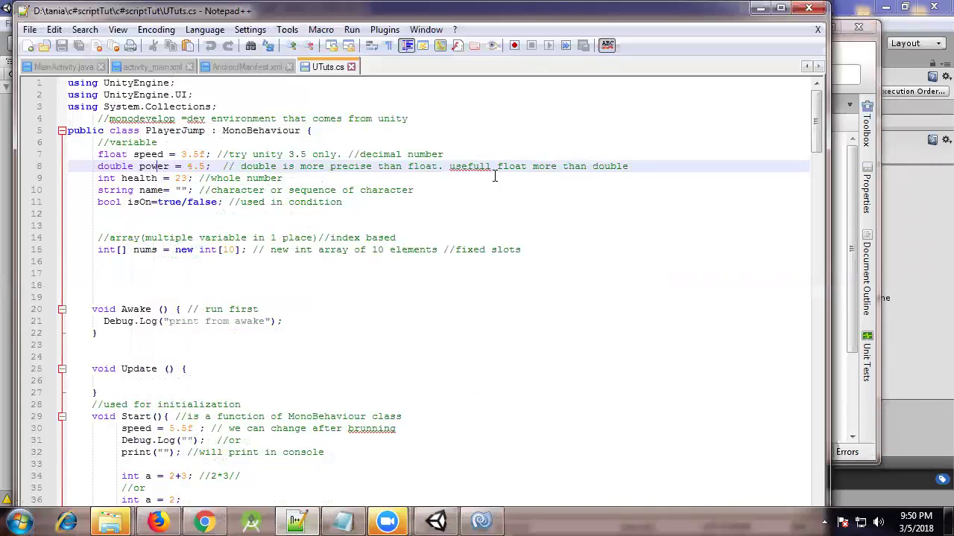
left_click(104, 191)
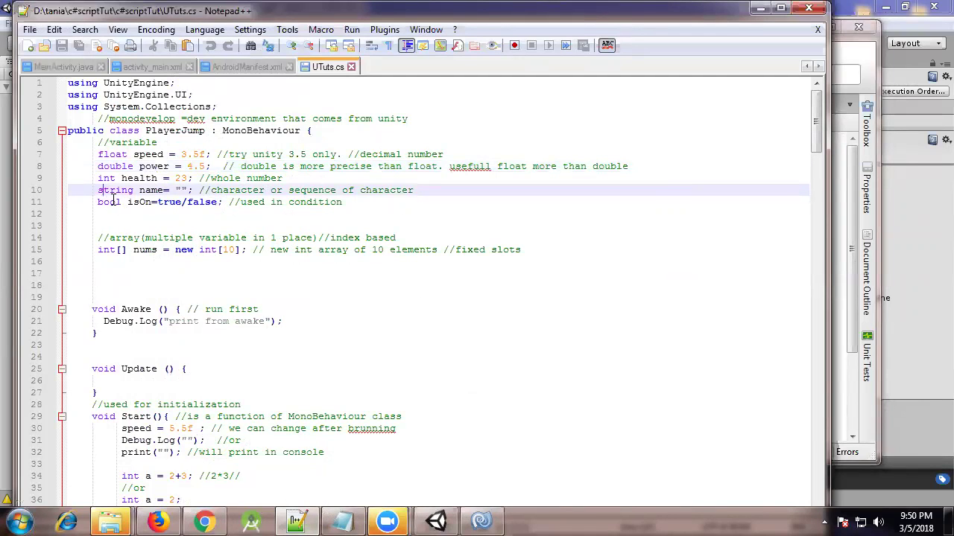
left_click(760, 7)
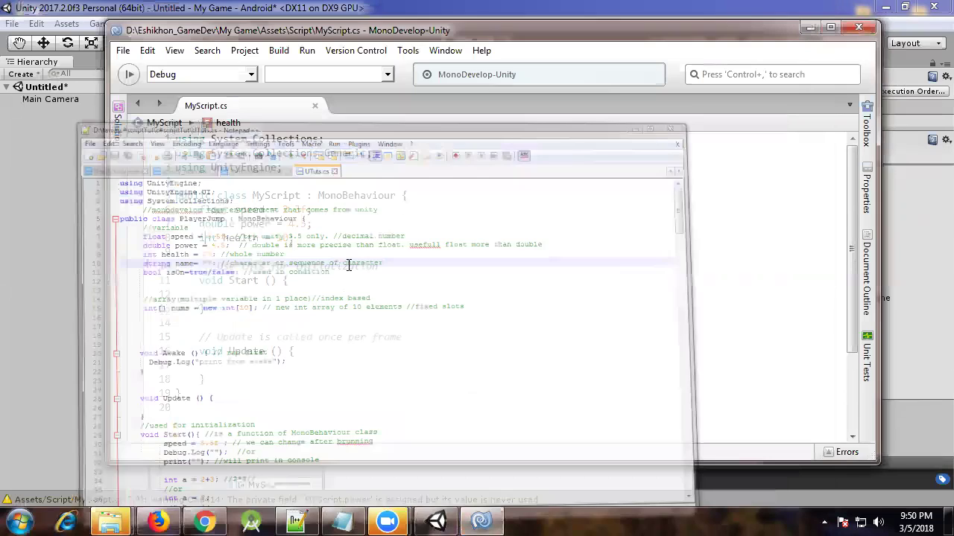
key("Return")
type("s")
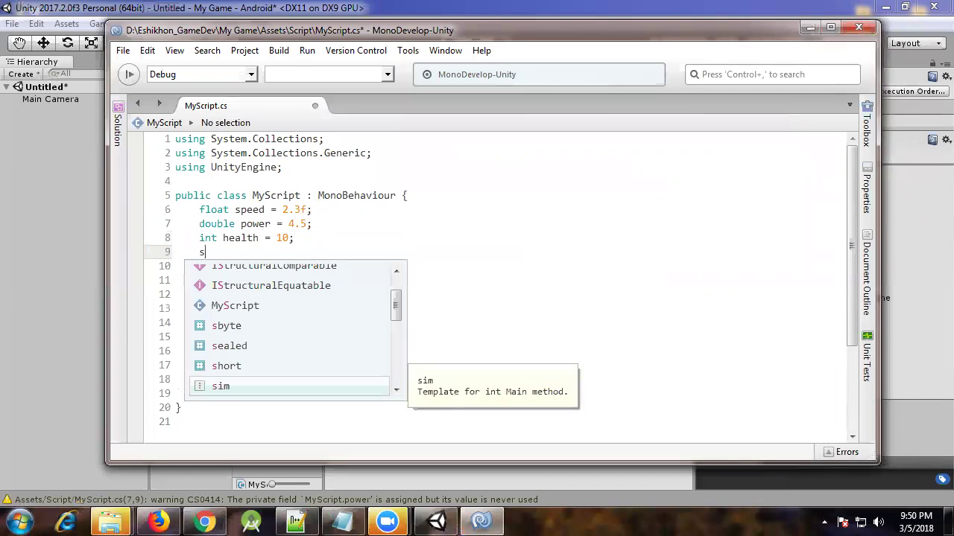
type("tring")
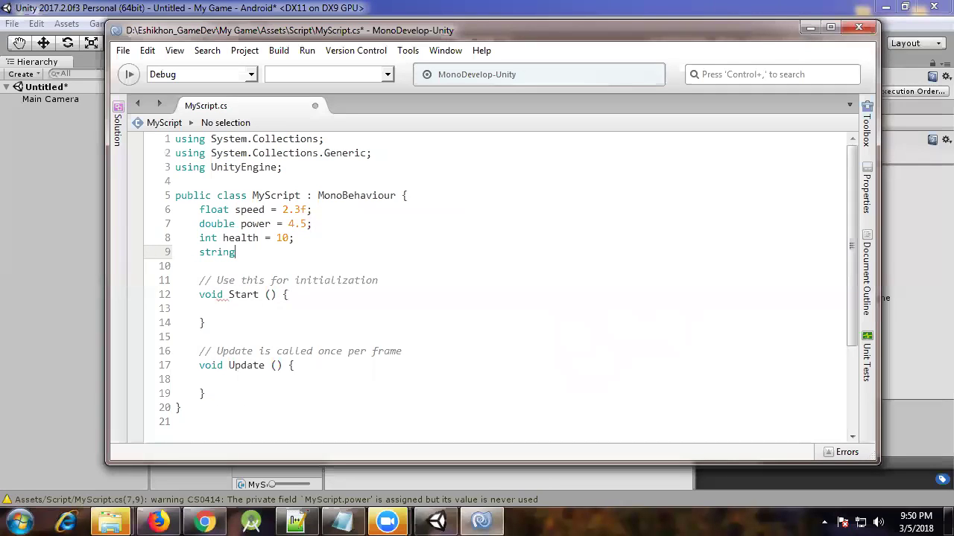
type("name=")
type(" \"\"")
type(";")
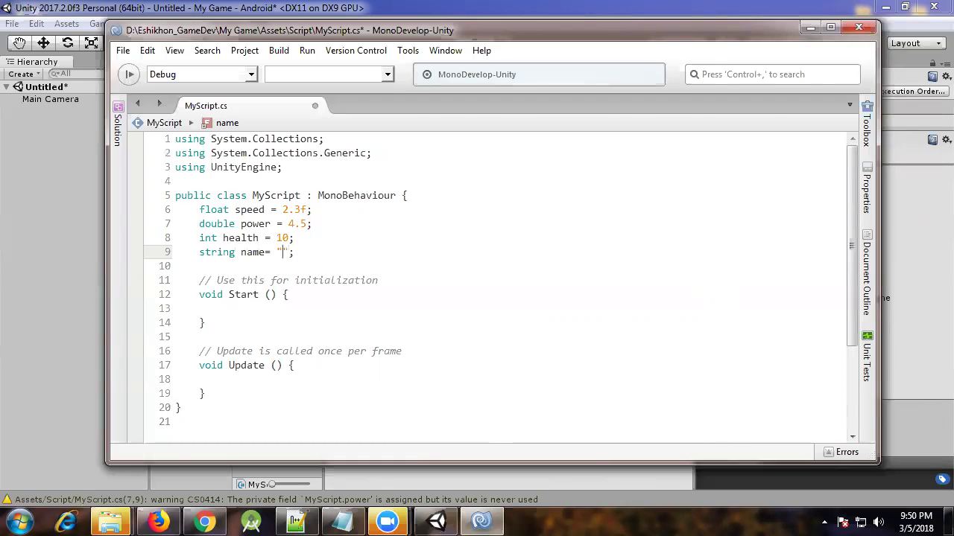
left_click(283, 251)
type("Any thing we can ")
type("write")
key("BackSpace")
Step: Replace the placeholder with "Warrior", save, and add an empty line below
left_click_drag(282, 252, 417, 247)
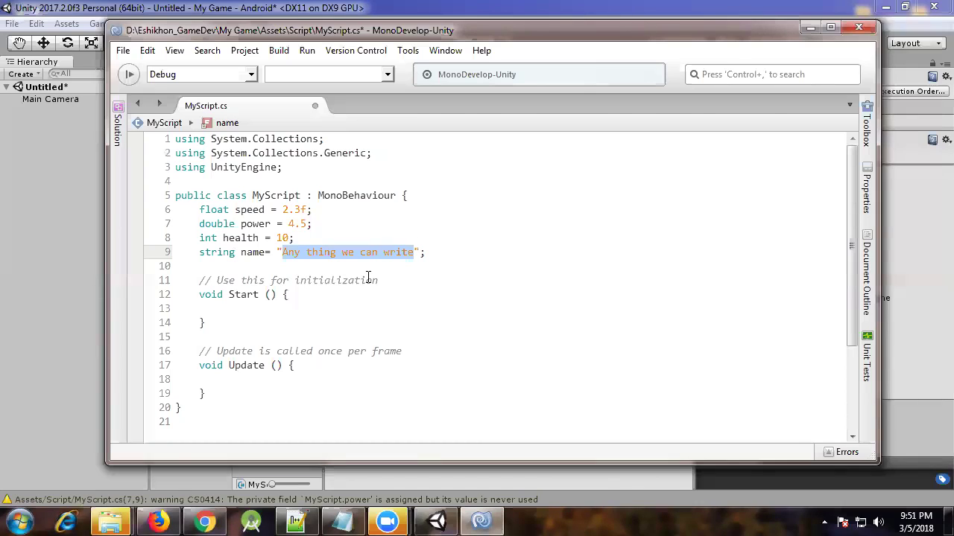
type("Warrior")
left_click(496, 265)
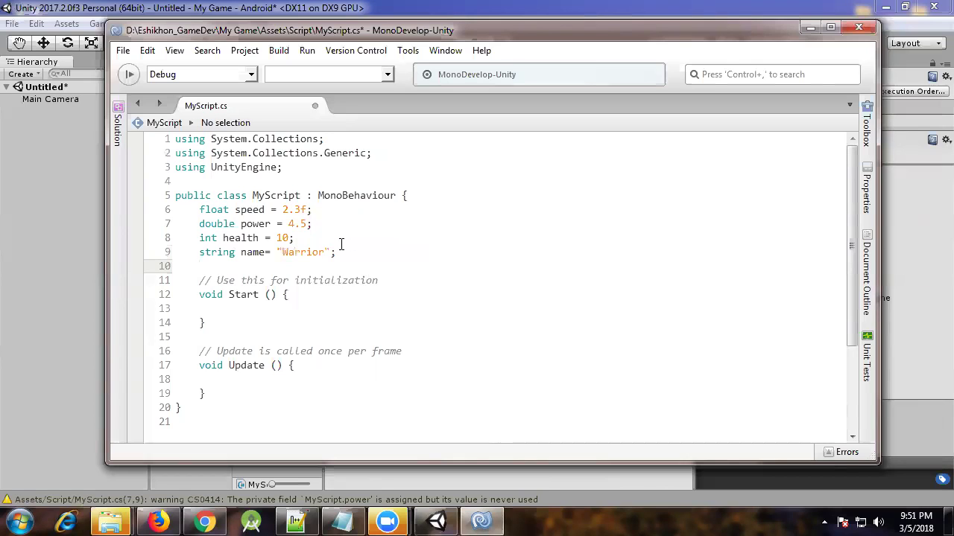
key("ctrl+s")
left_click(365, 250)
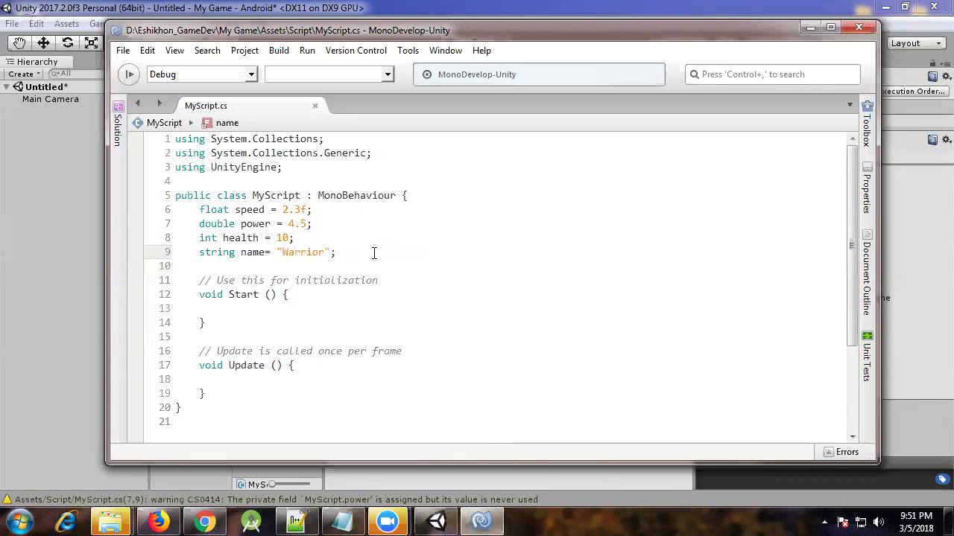
key("Return")
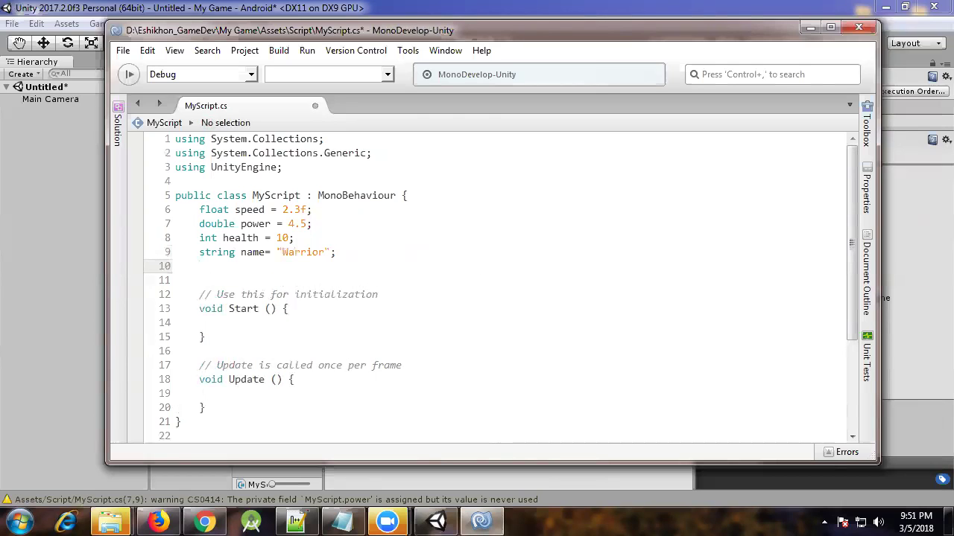
Step: Write bool isOn = true on line 10, using autocomplete for bool and true
type("bo")
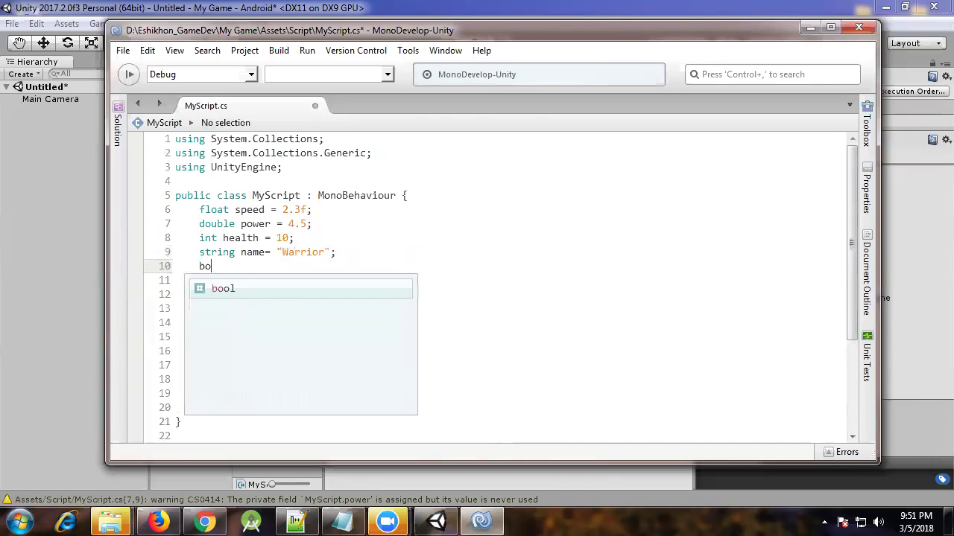
key("Return")
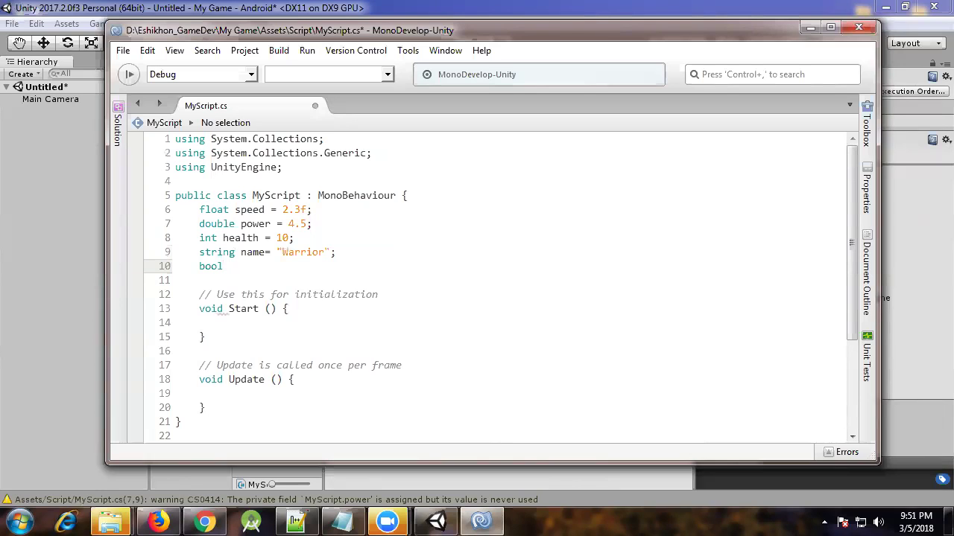
type("is")
type("On ")
type("=")
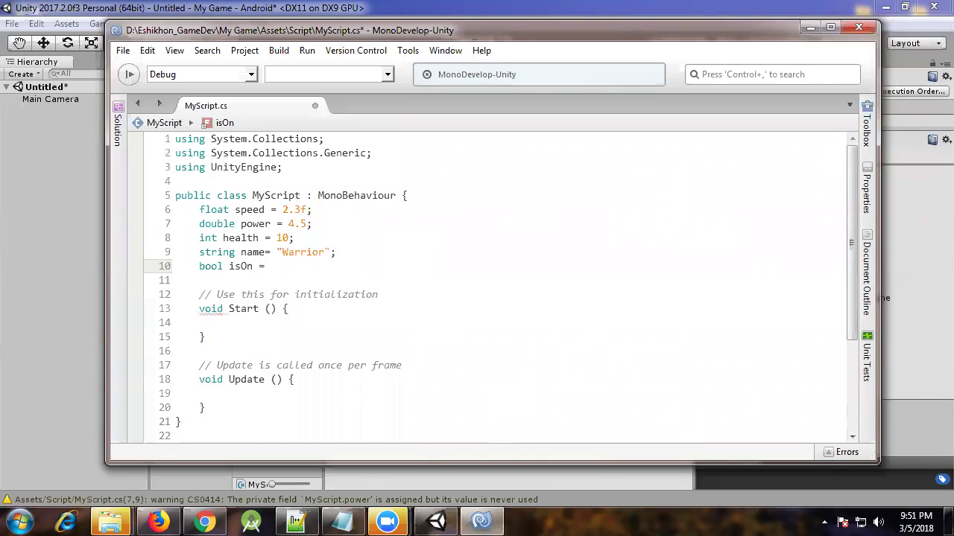
type("tr")
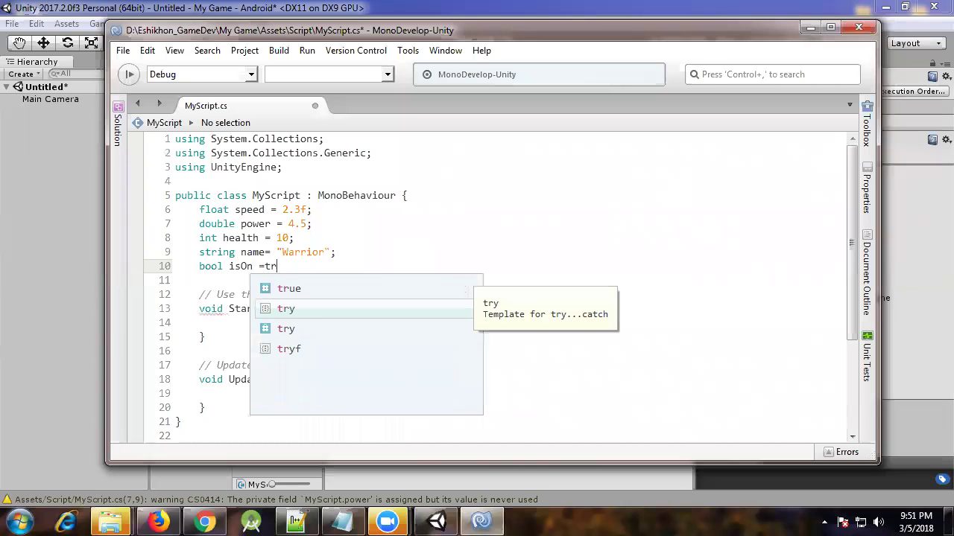
key("Up")
key("Return")
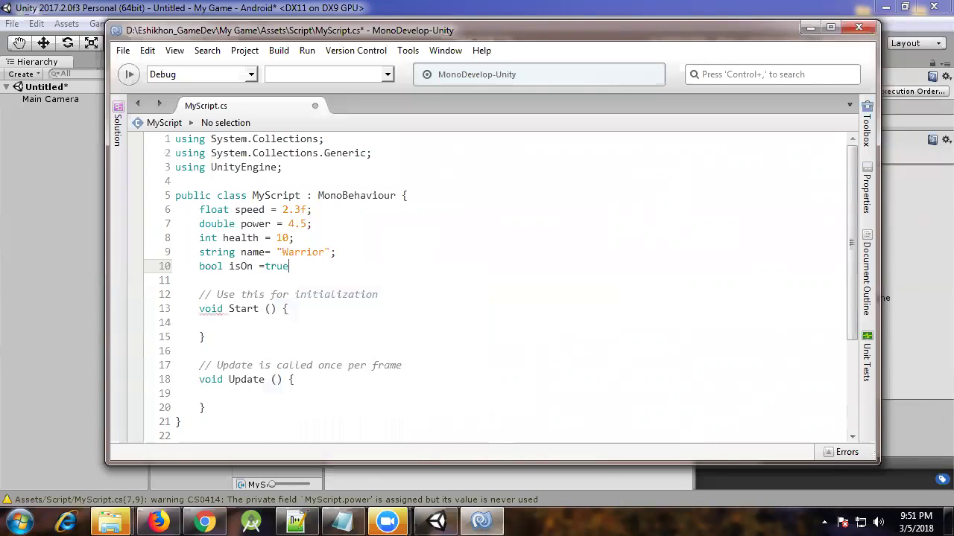
Step: End the isOn line with a semicolon and save MyScript.cs via File > Save
type(";")
left_click(348, 313)
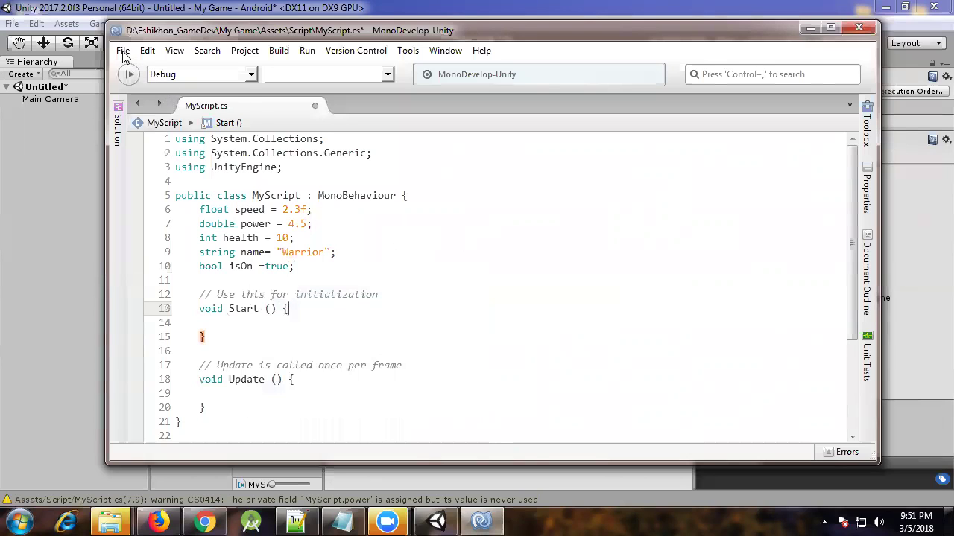
left_click(123, 53)
left_click(145, 113)
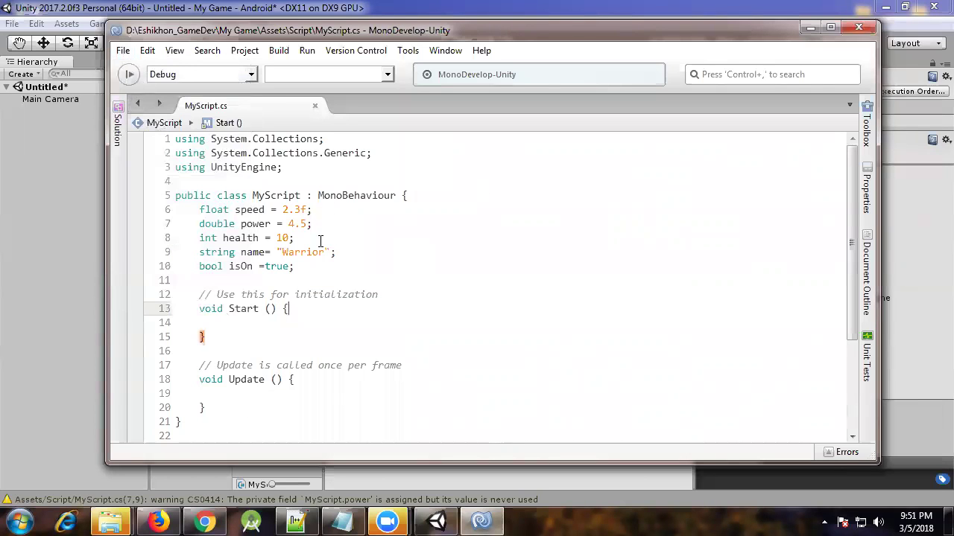
Step: Review the speed, health, name and isOn declarations, the Start method and class name
left_click(246, 211)
left_click(240, 239)
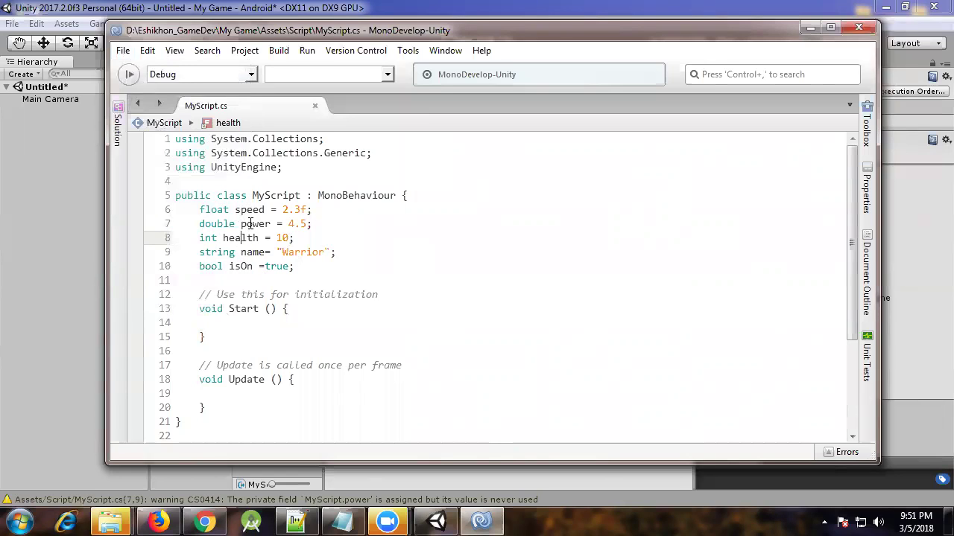
left_click(252, 251)
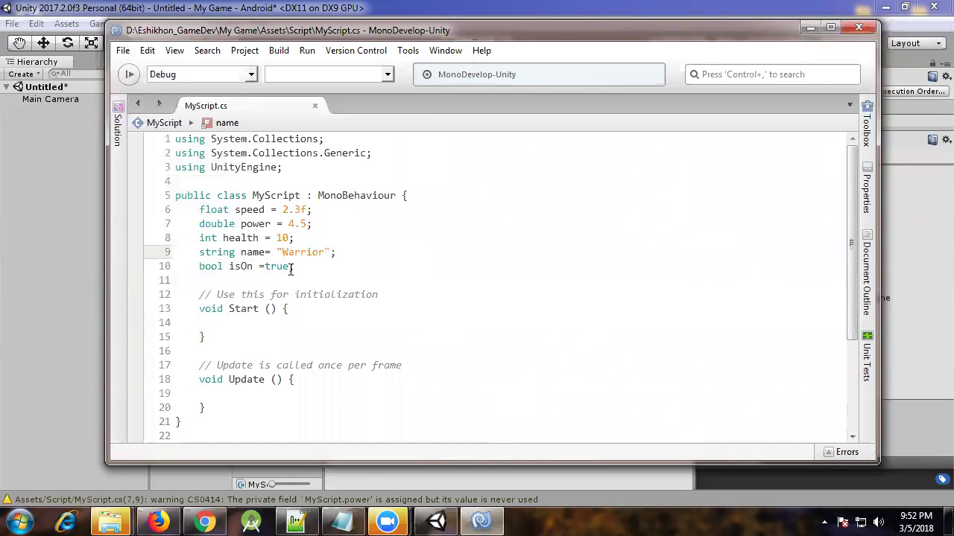
left_click(395, 284)
scroll(309, 262, "down", 2)
scroll(314, 274, "up", 2)
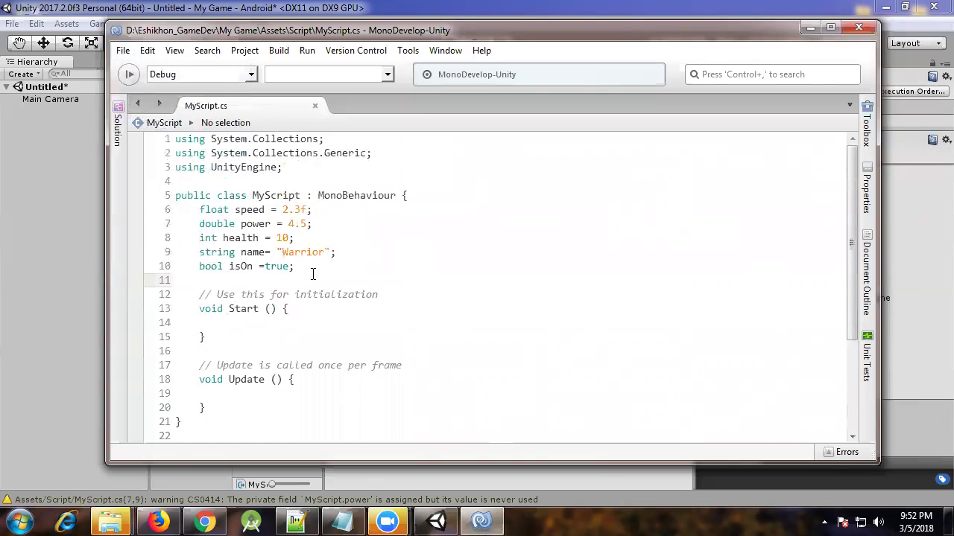
left_click(301, 309)
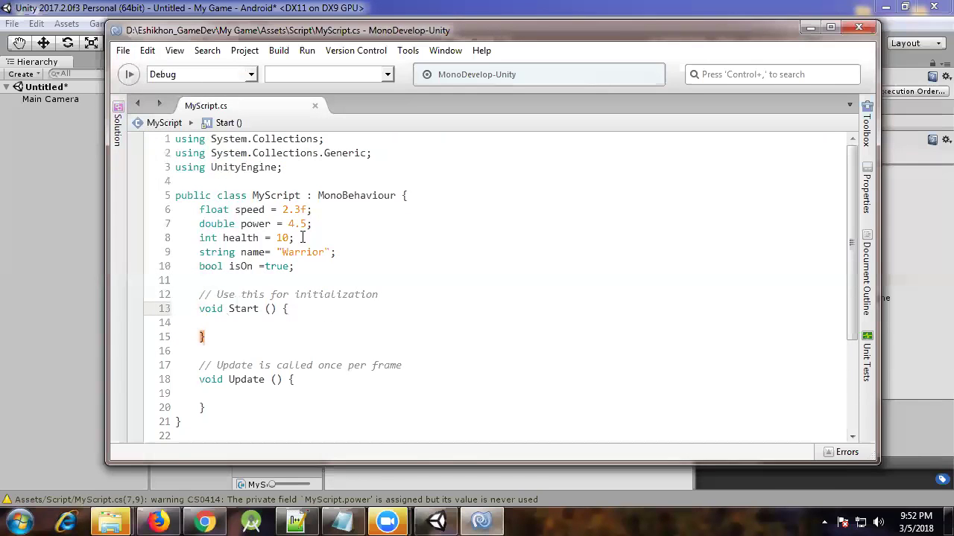
left_click(267, 196)
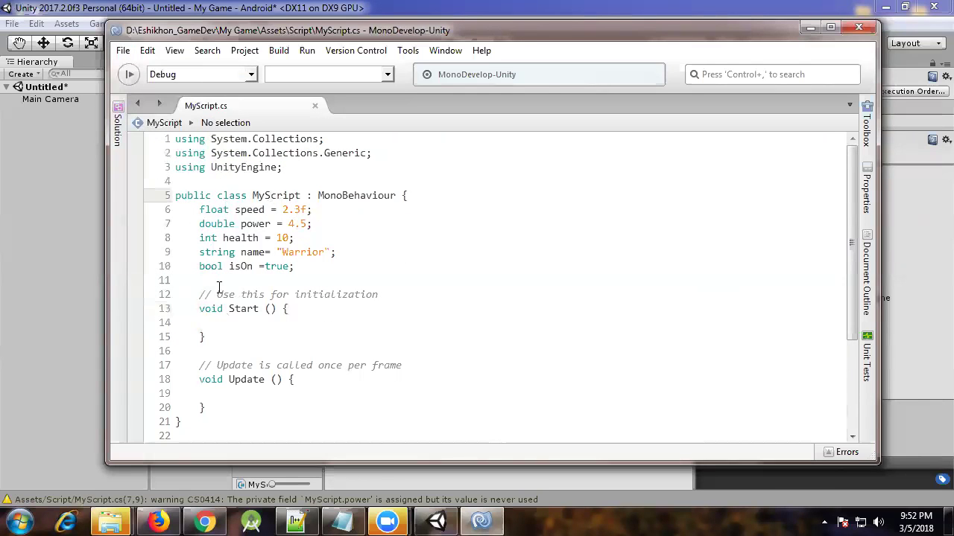
scroll(257, 313, "down", 1)
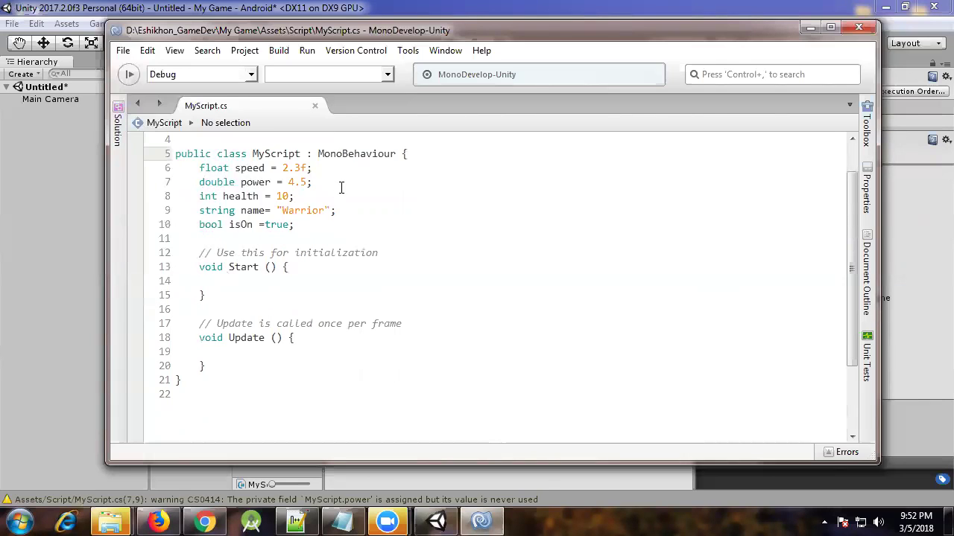
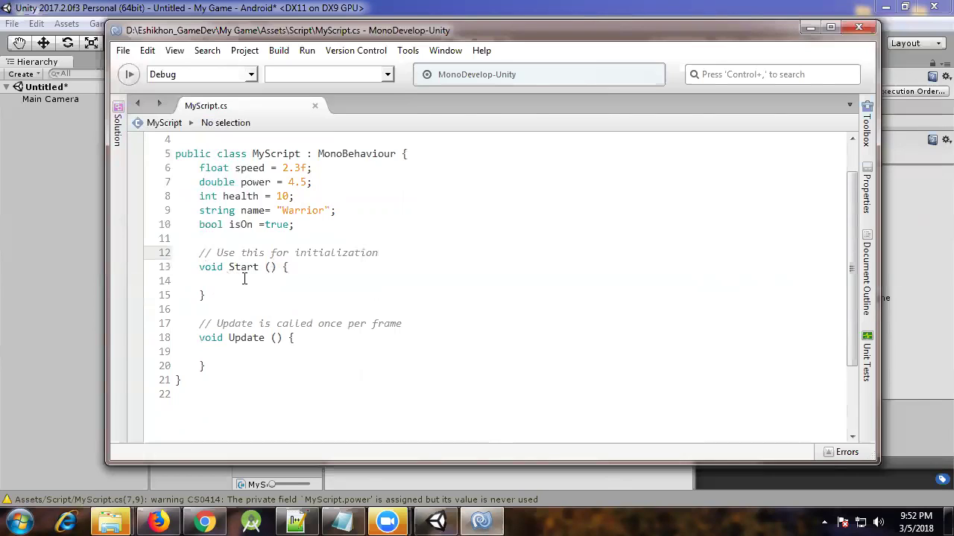
Step: Inspect the Start() method and the five variable declarations, ending on Start's empty line
left_click(232, 266)
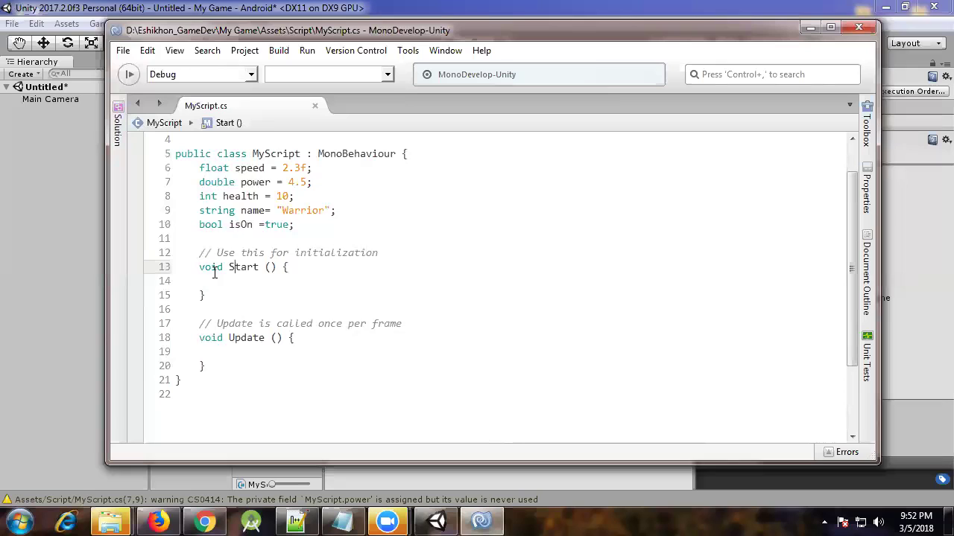
left_click(272, 269)
left_click(230, 269)
left_click(227, 281)
double_click(231, 269)
left_click(227, 267)
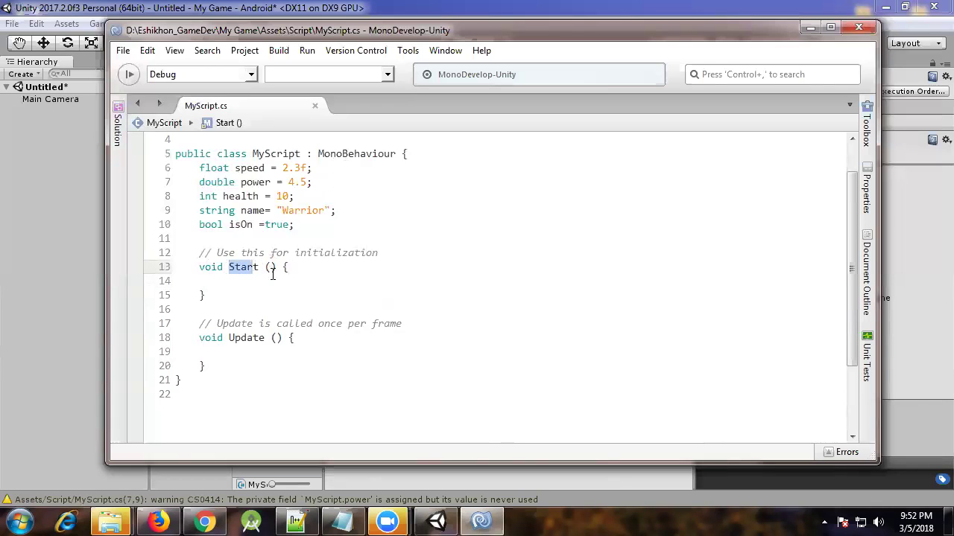
left_click(280, 280)
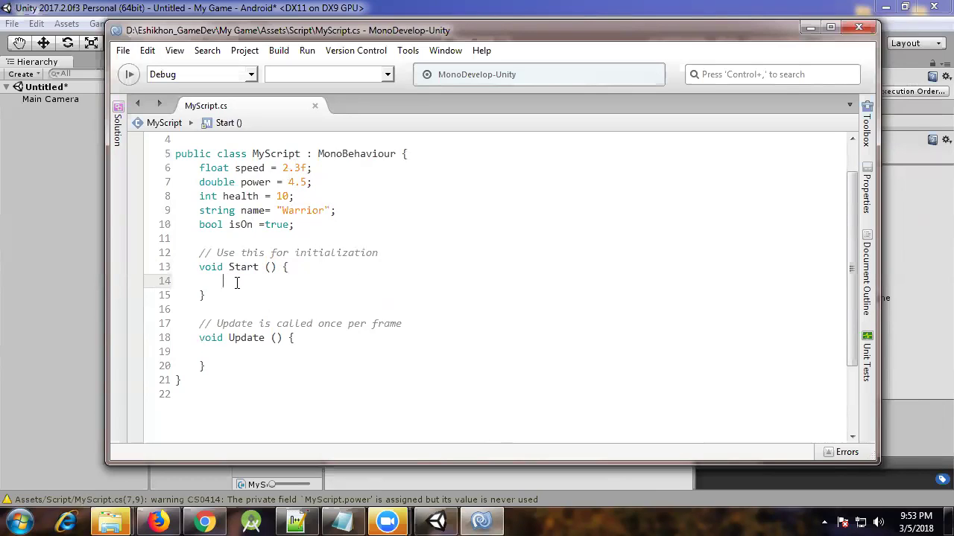
left_click_drag(197, 238, 190, 174)
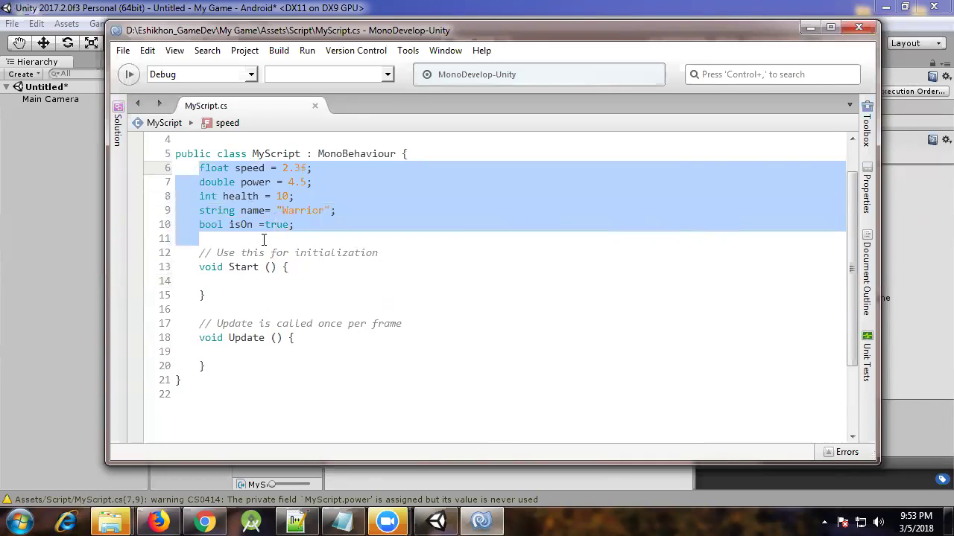
left_click(289, 172)
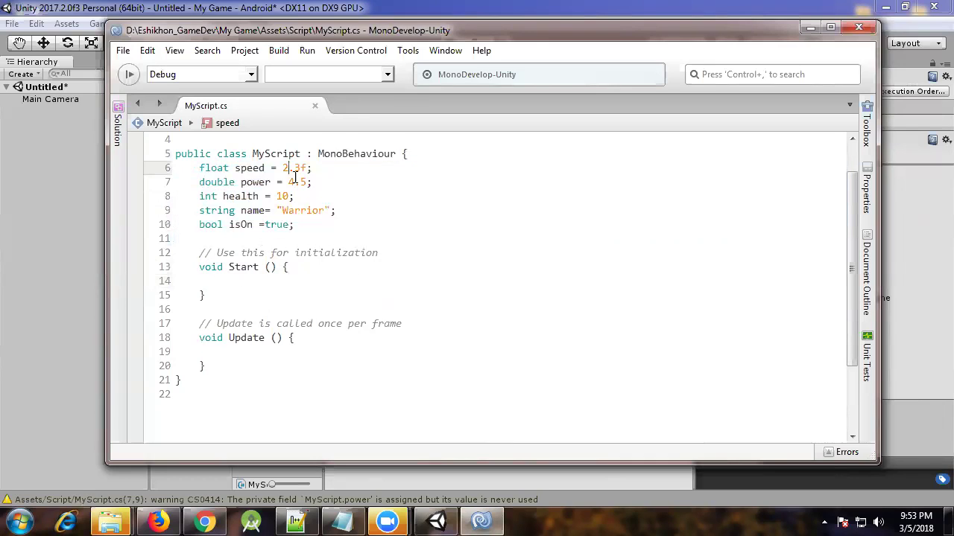
left_click(243, 281)
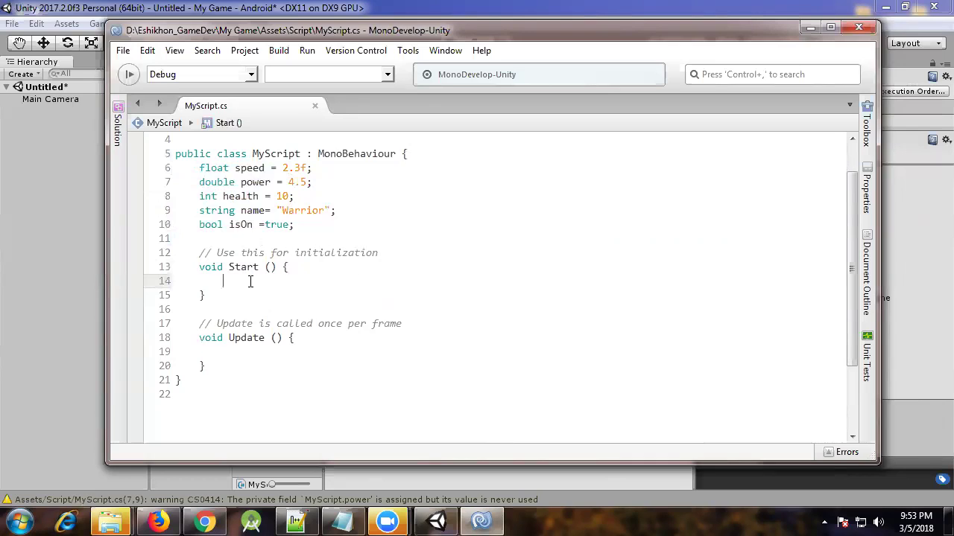
Step: Write speed = 5.7f; inside Start() using the speed completion, and save MyScript.cs
type("s")
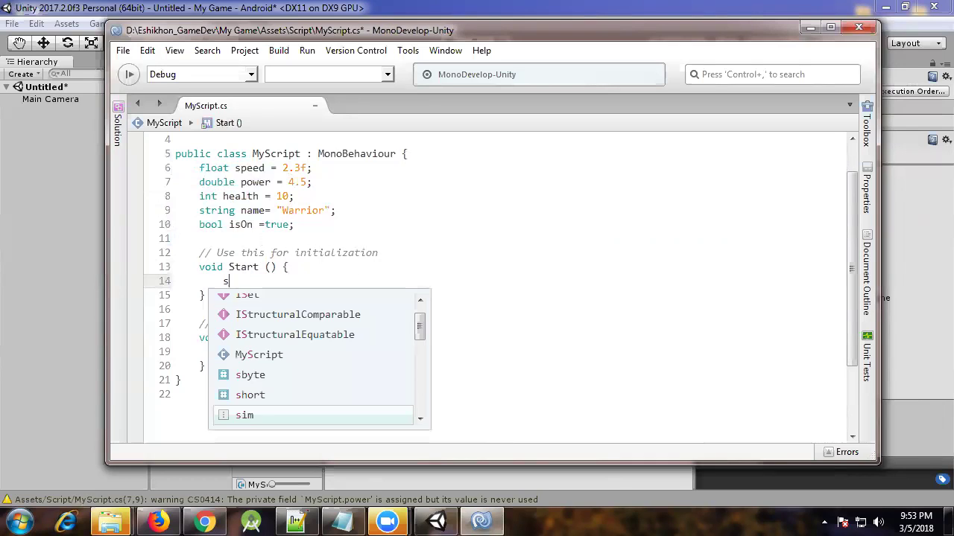
type("p")
key("Return")
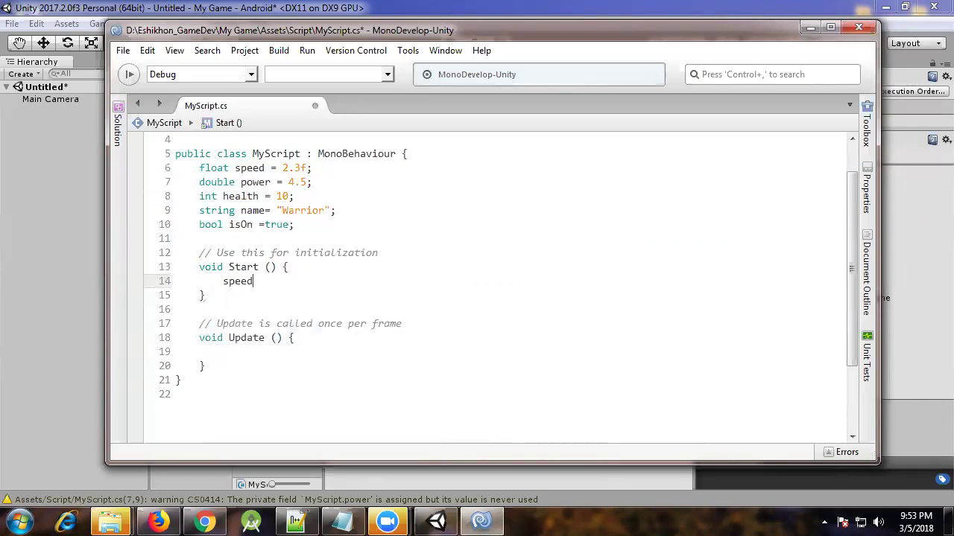
type(" = ")
type("5.7")
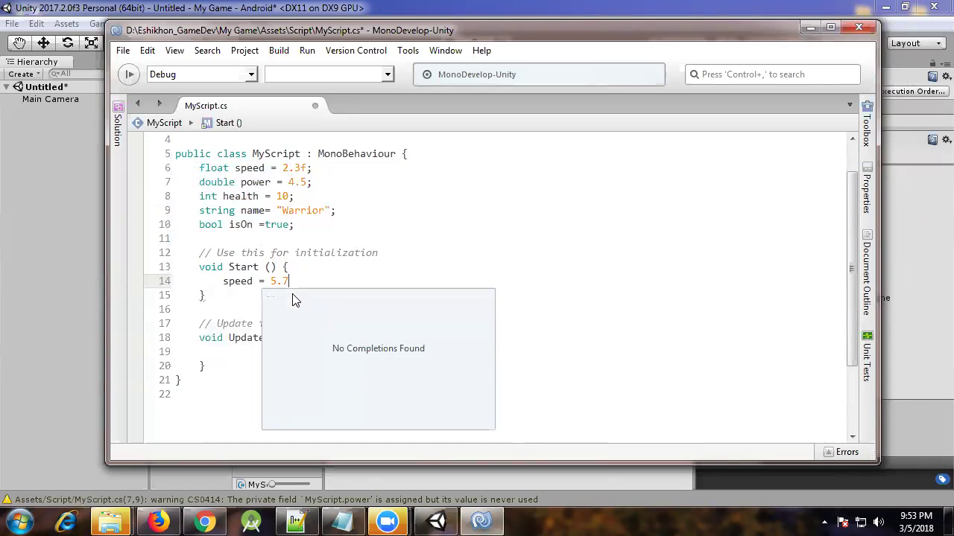
type("f;")
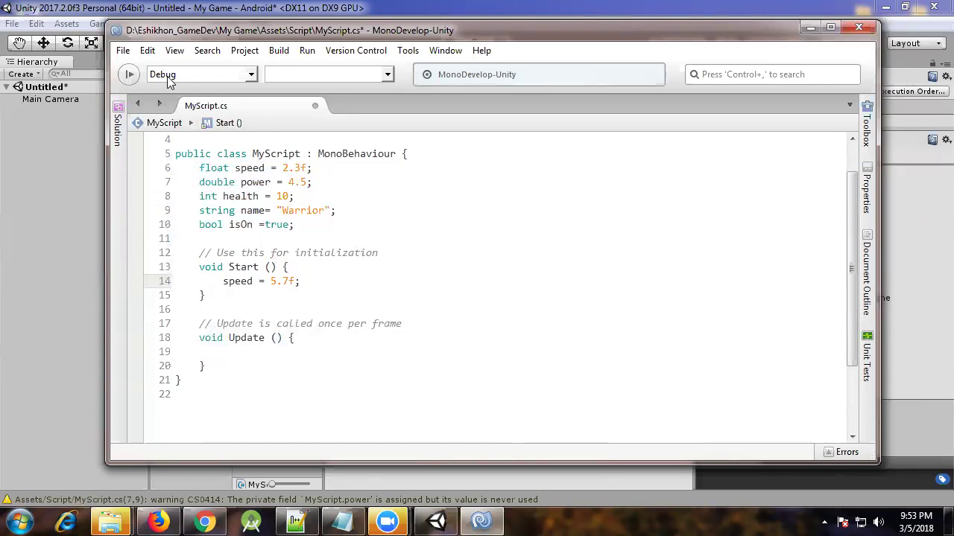
left_click(123, 51)
left_click(146, 113)
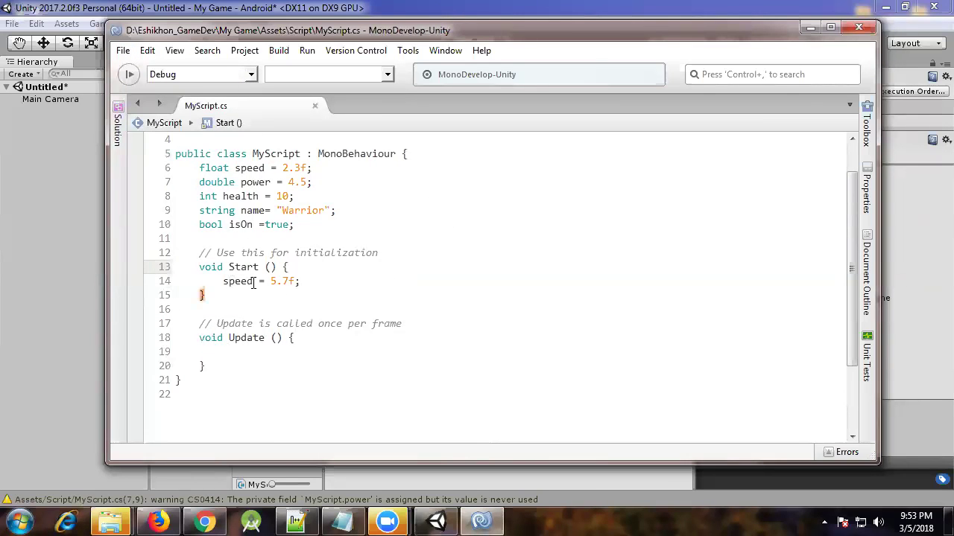
left_click(368, 286)
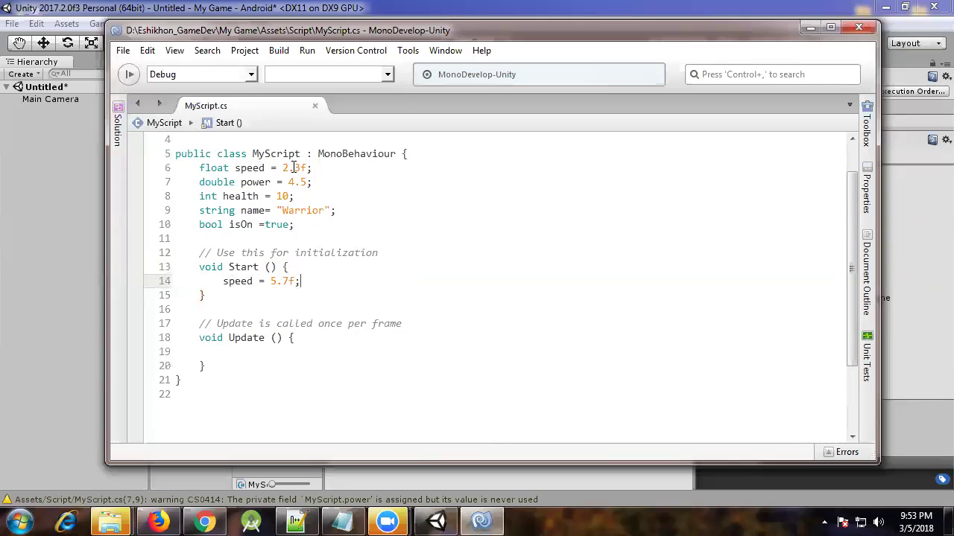
left_click(272, 291)
left_click(239, 267)
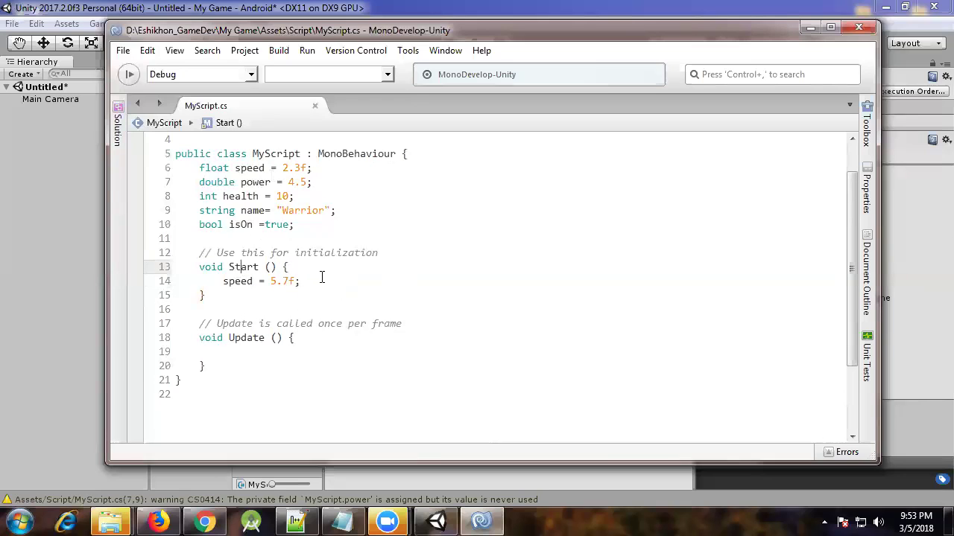
left_click(322, 277)
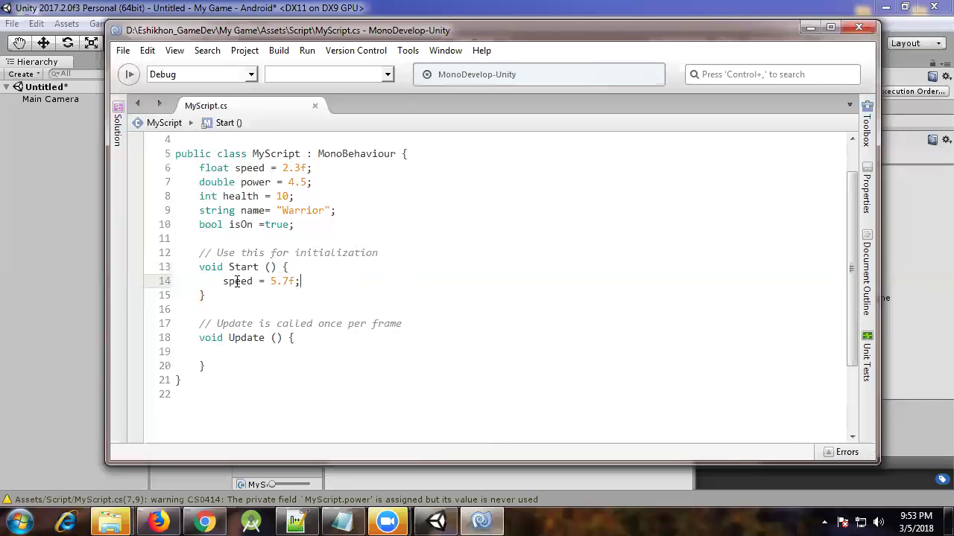
Step: Check the speed = 5.7f assignment in Start() and scroll through the still-empty Update() method
left_click_drag(222, 281, 307, 276)
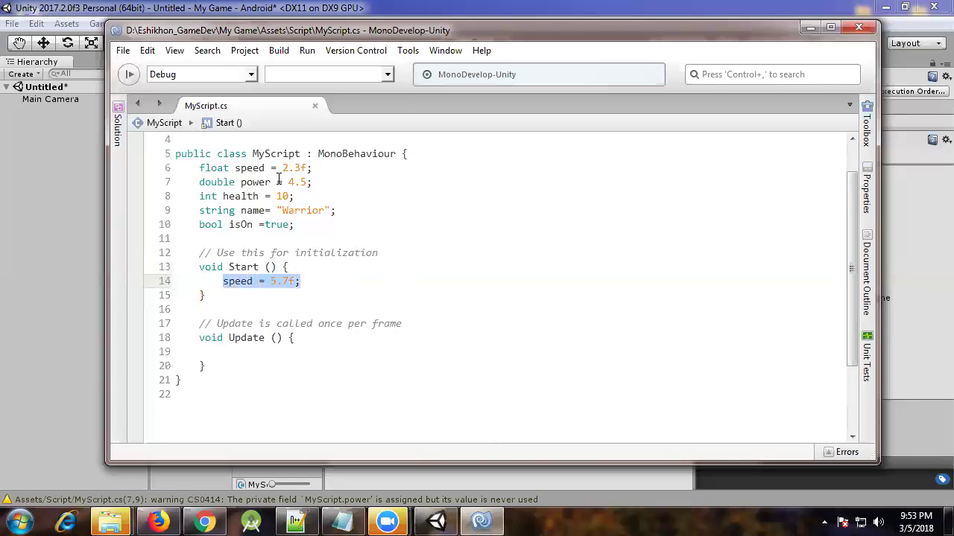
left_click(234, 295)
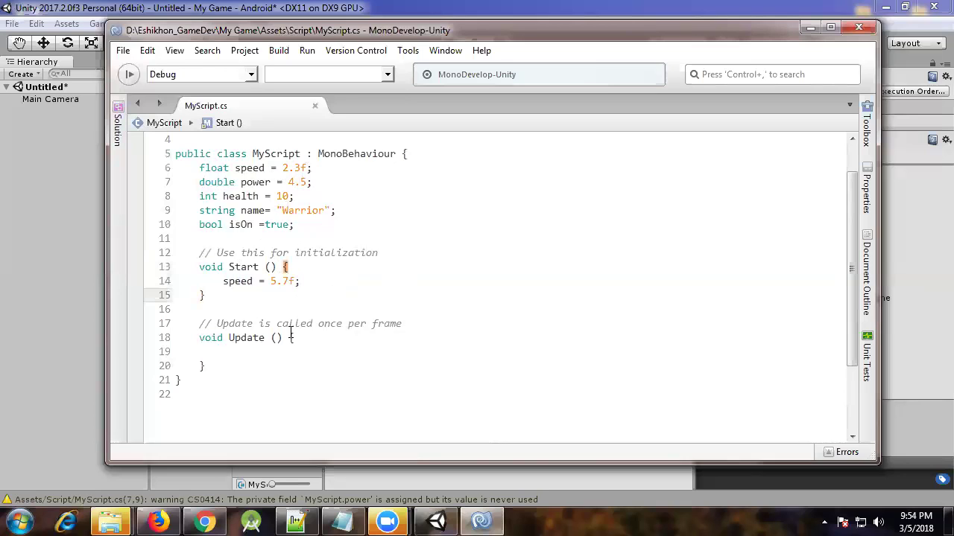
left_click(279, 363)
scroll(380, 253, "down", 1)
scroll(361, 262, "down", 1)
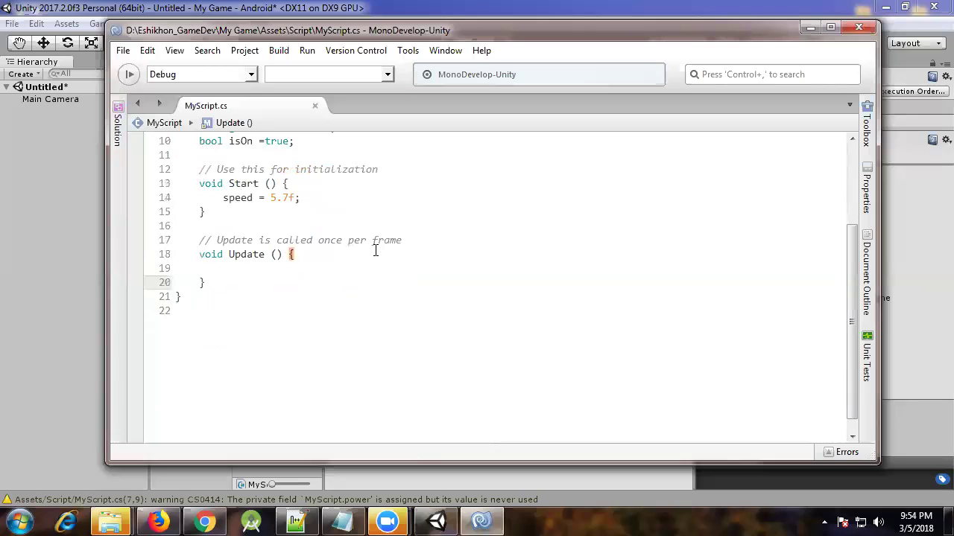
left_click(243, 266)
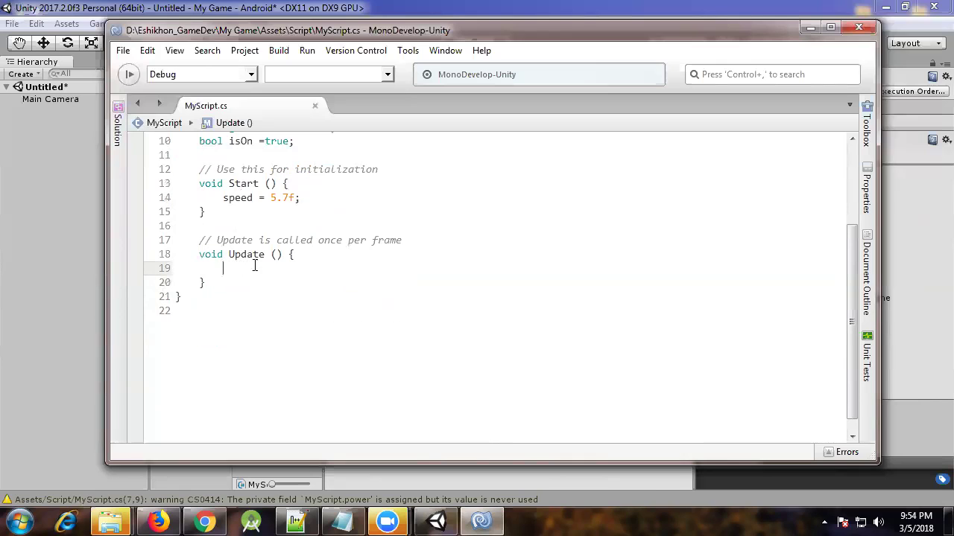
scroll(261, 296, "up", 1)
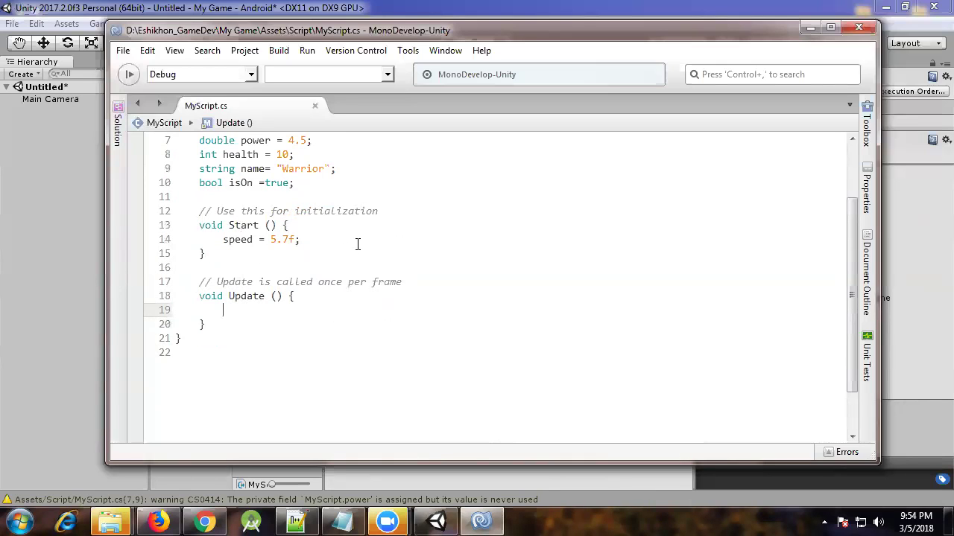
scroll(360, 245, "up", 2)
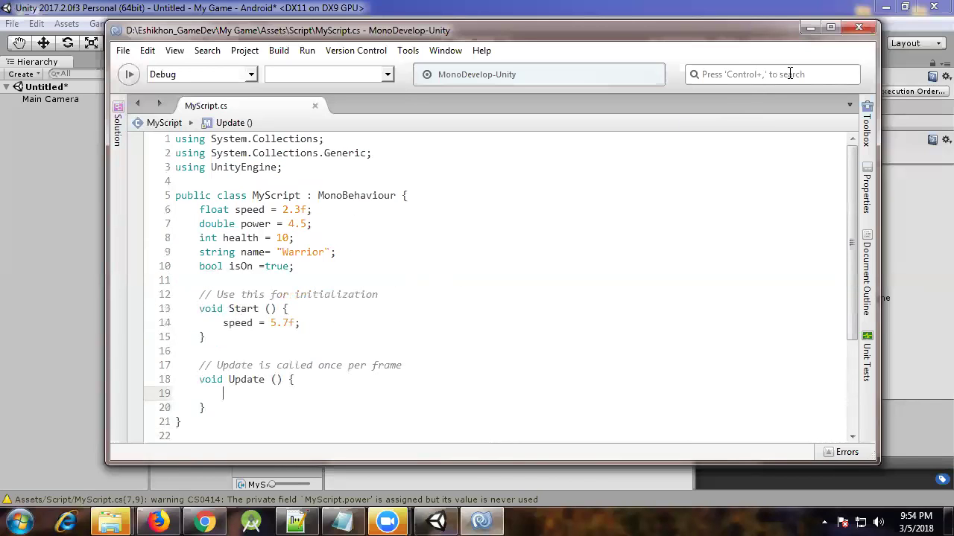
Step: Minimize MonoDevelop, clear the Console warnings, and glance at the Animator and Animation panels
left_click(809, 30)
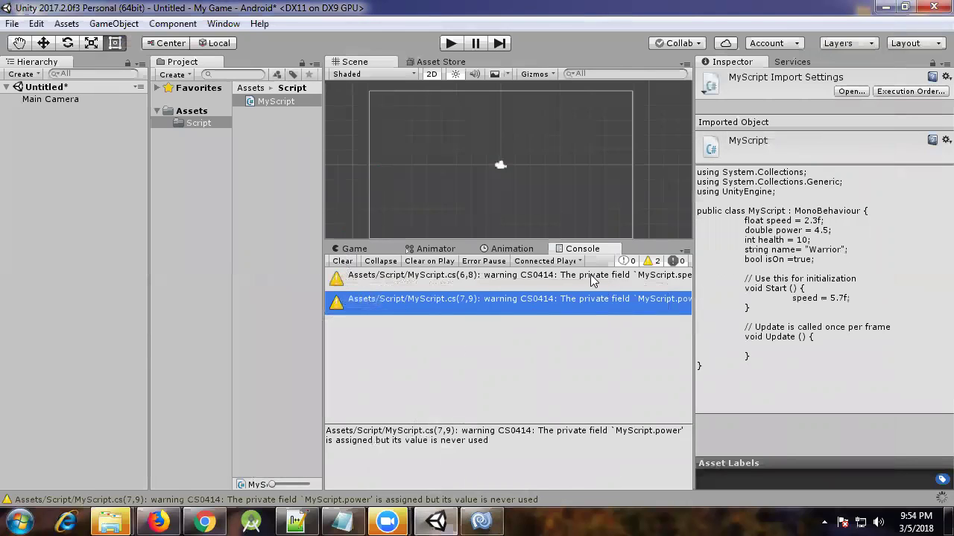
left_click(344, 262)
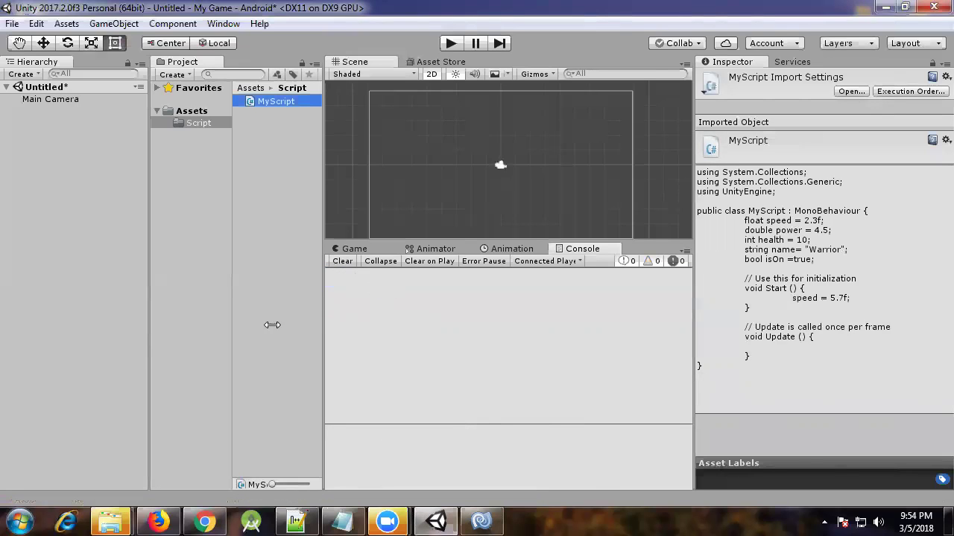
left_click(459, 249)
left_click(529, 252)
left_click(575, 251)
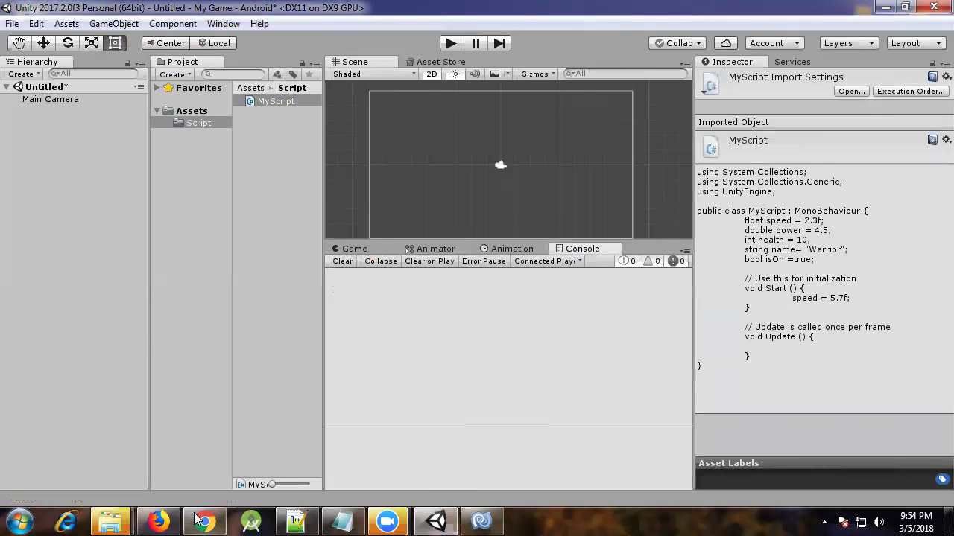
Step: Drag the Scene/Console splitter down to make the Scene view taller
mouse_move(205, 522)
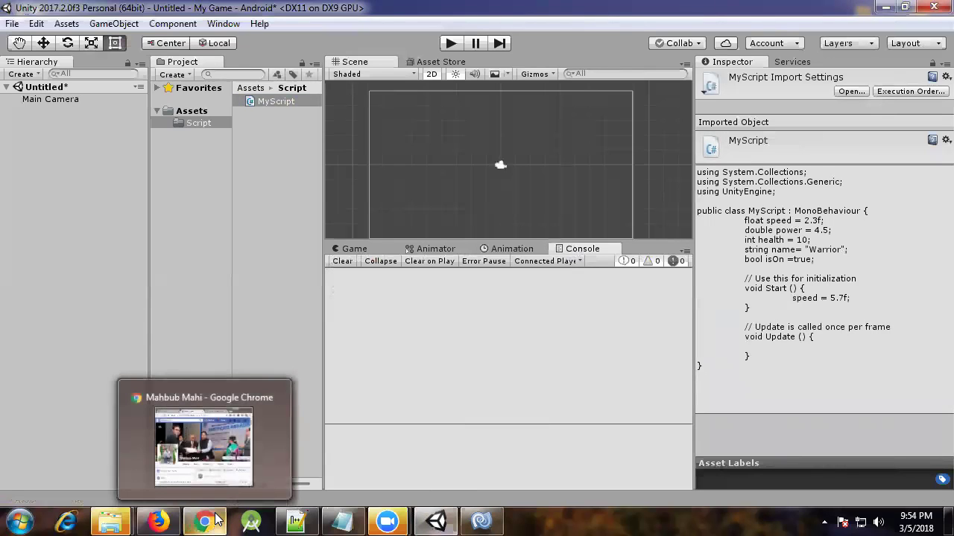
mouse_move(213, 404)
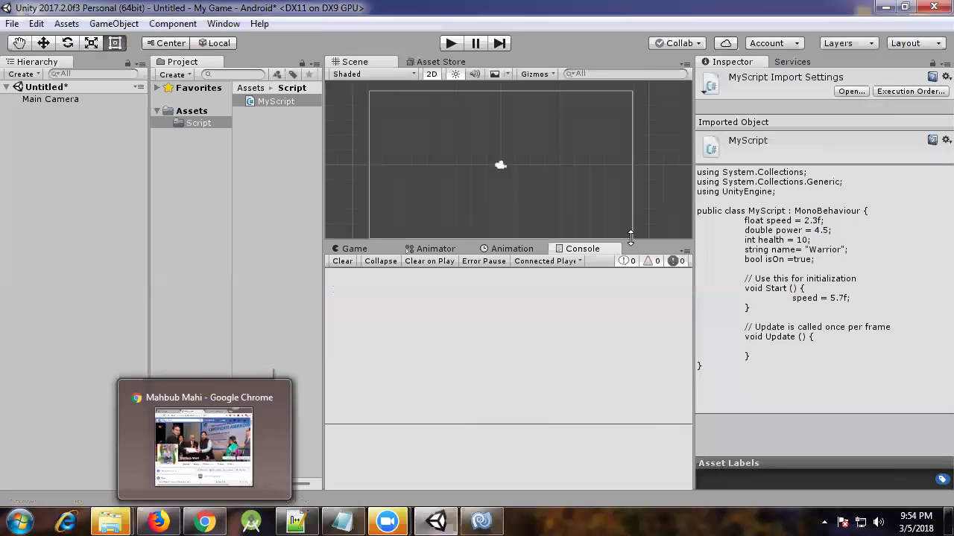
left_click_drag(617, 241, 645, 289)
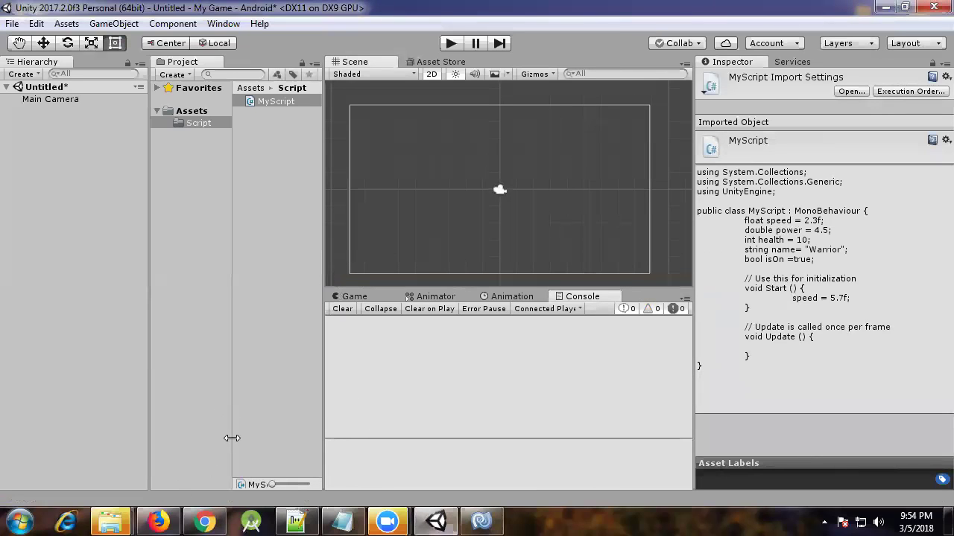
mouse_move(481, 519)
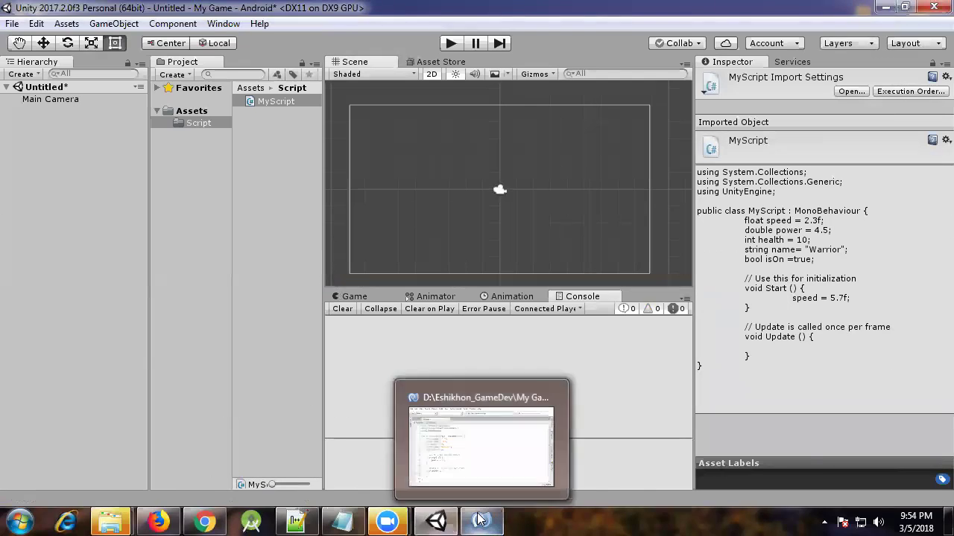
left_click(487, 470)
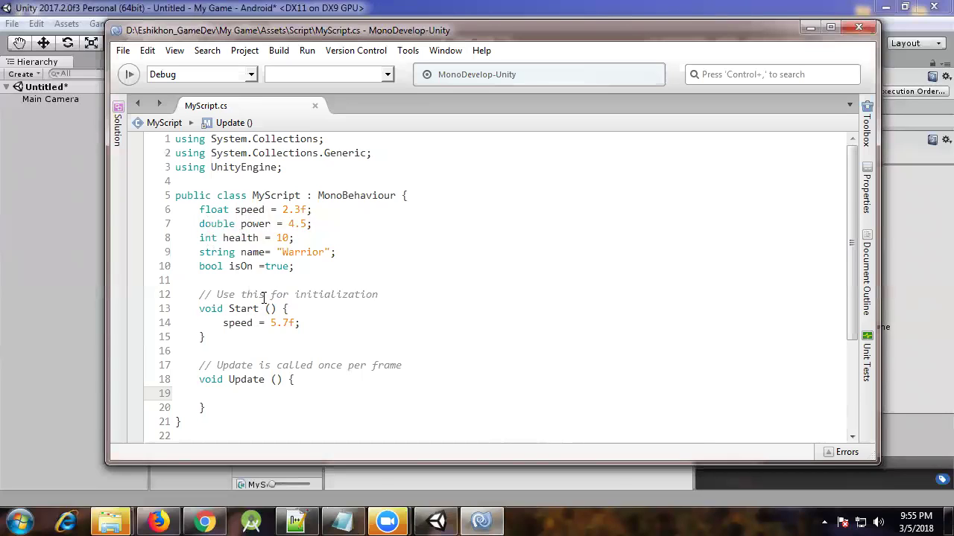
left_click(363, 349)
left_click(303, 323)
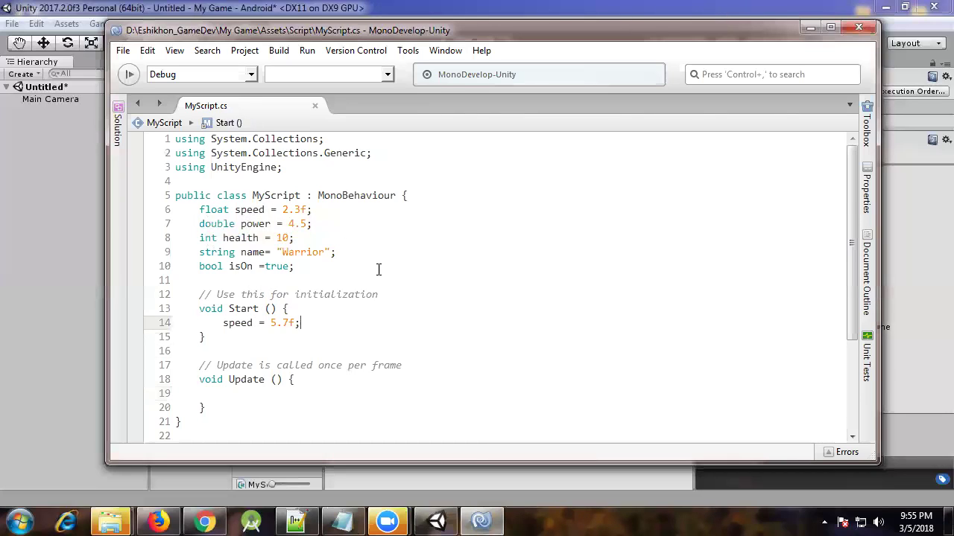
left_click(810, 28)
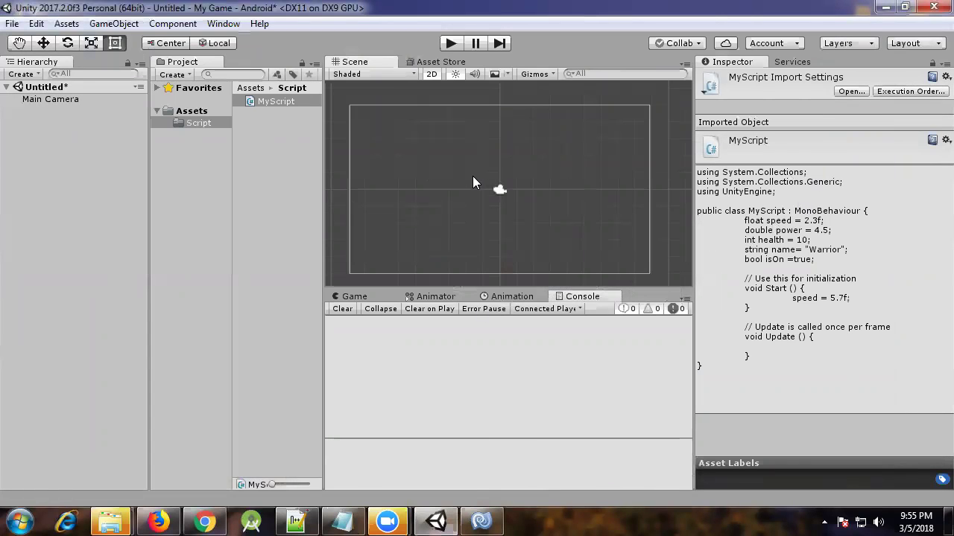
Step: Click empty space in the Hierarchy so MyScript's contents leave the Inspector
left_click(99, 171)
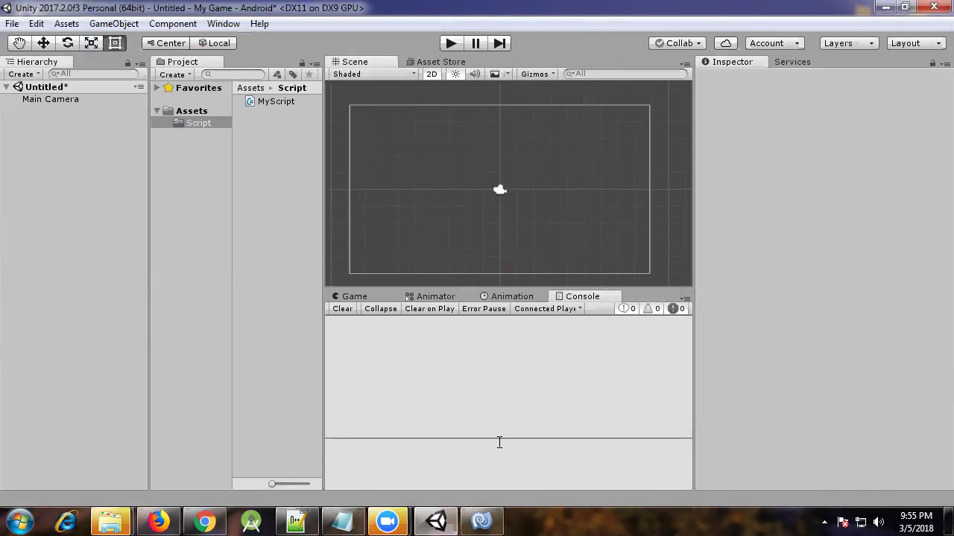
mouse_move(481, 521)
left_click(447, 431)
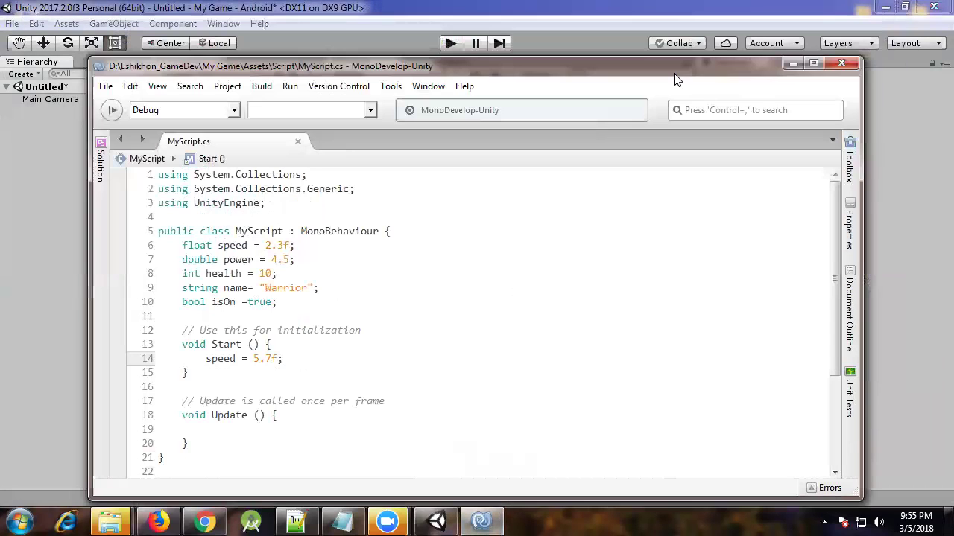
left_click(793, 62)
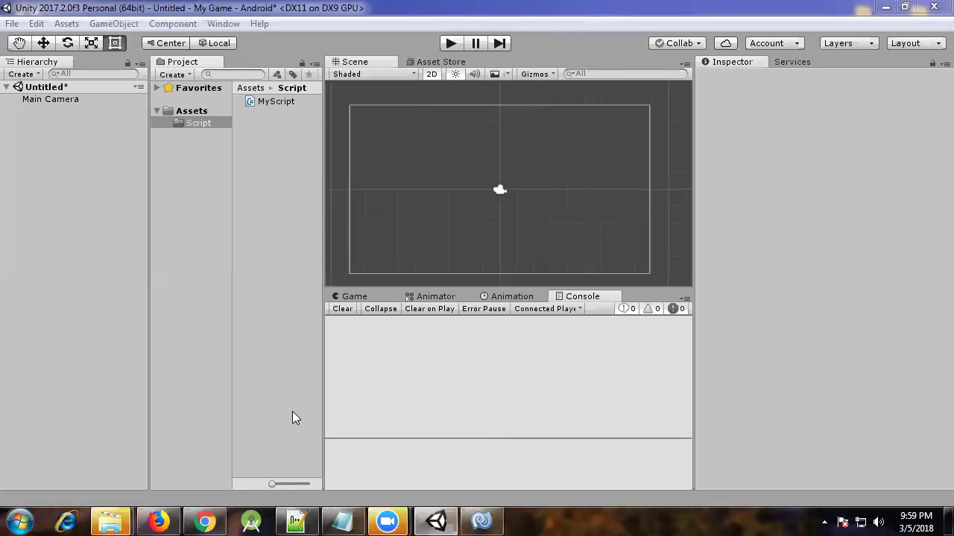
Step: Reload the Facebook tab in Chrome, then hide Chrome and show Unity's Game view instead of the Console
left_click(204, 522)
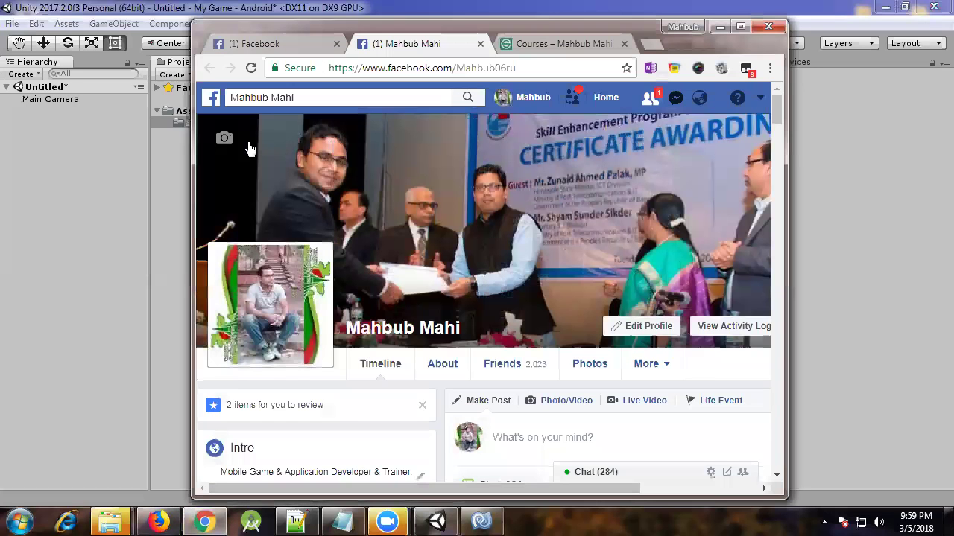
left_click(290, 43)
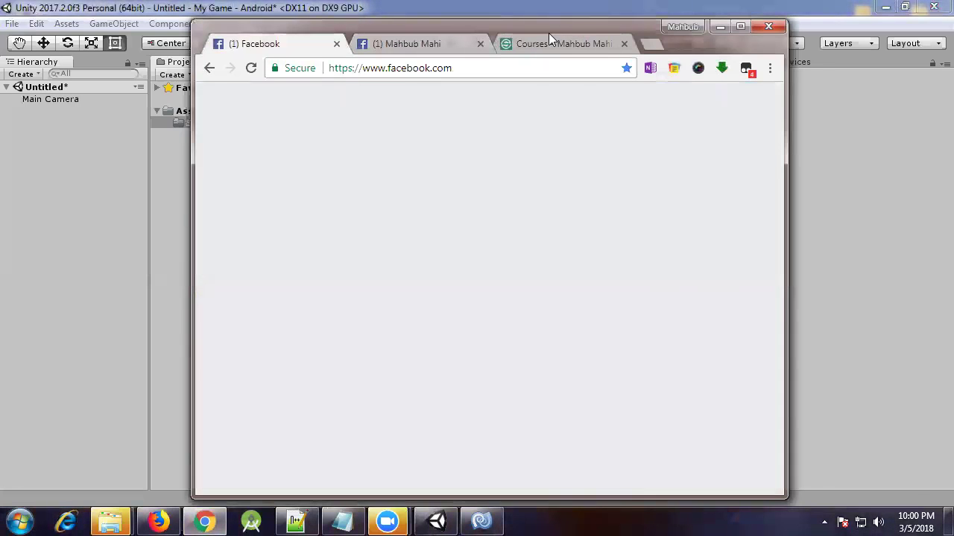
left_click_drag(548, 33, 448, 40)
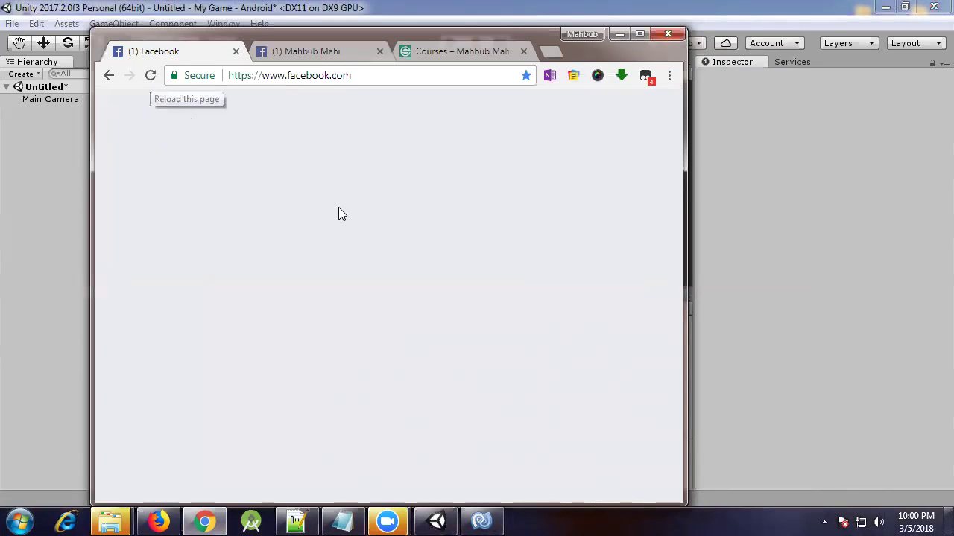
key("F5")
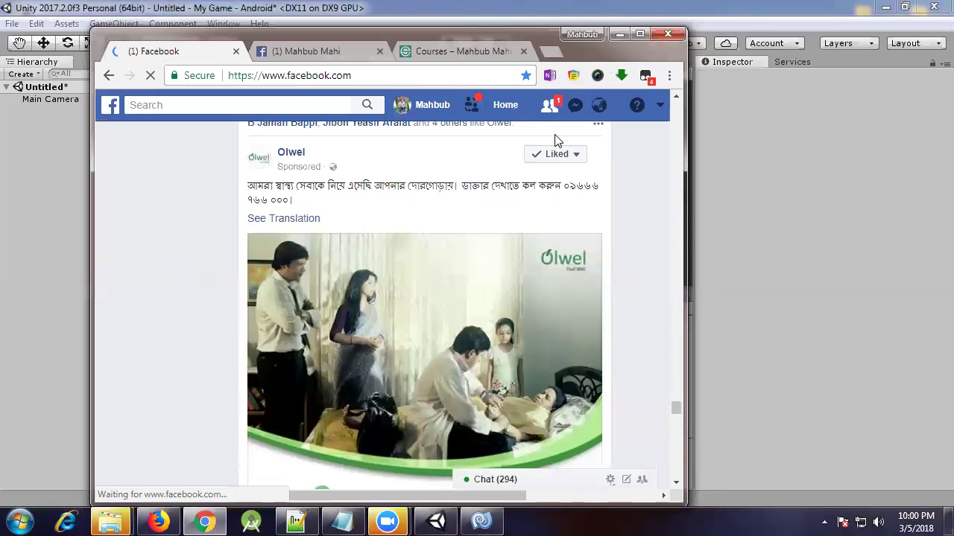
left_click(619, 34)
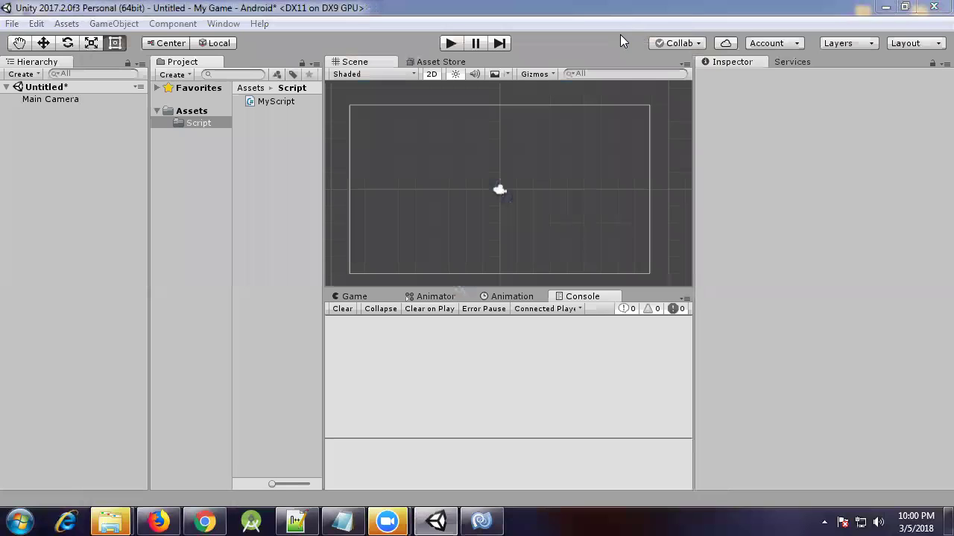
left_click(352, 297)
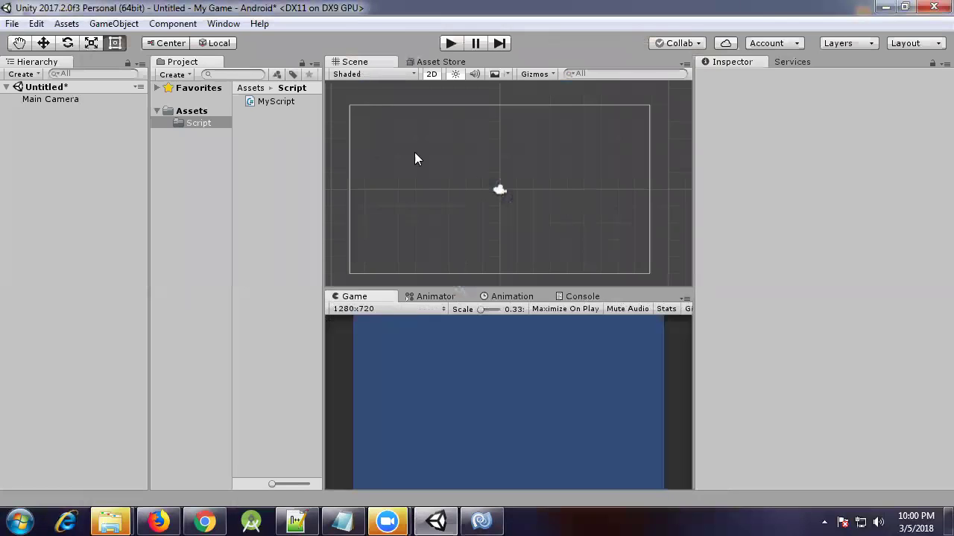